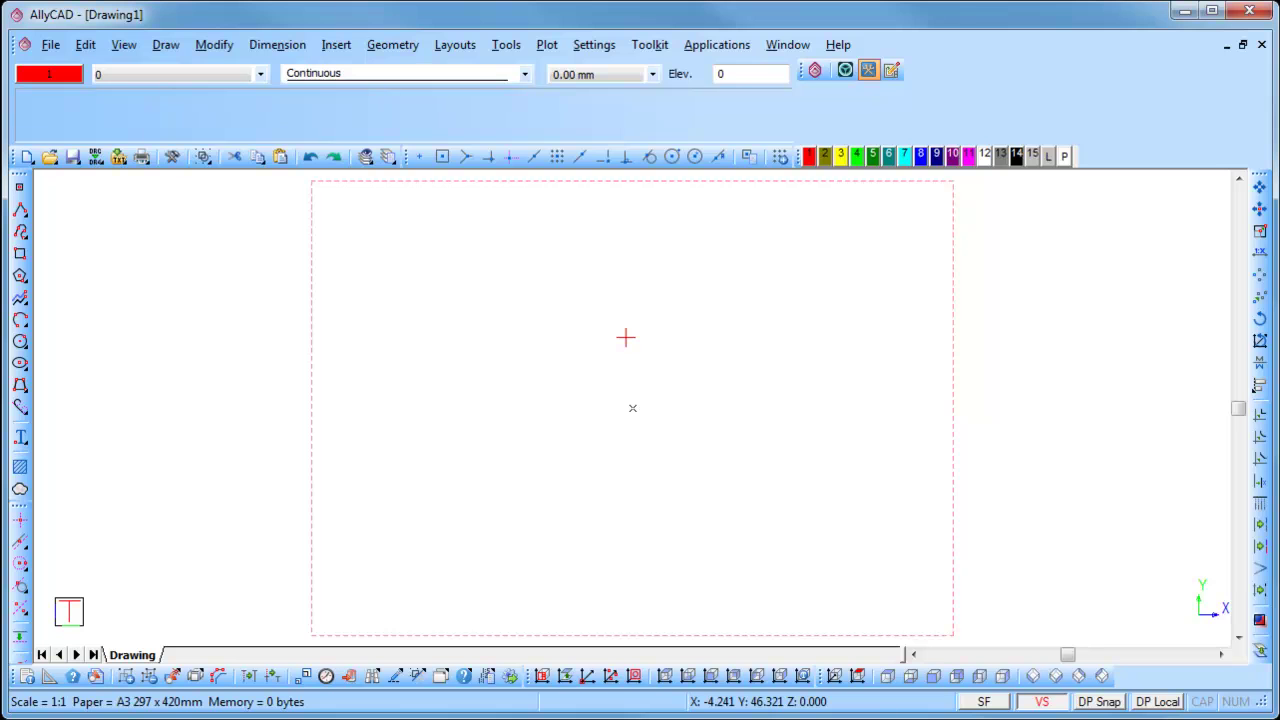
Step: Review the text style definitions in the program settings without changing them
{"action": "left_click", "coordinate": [595, 50]}
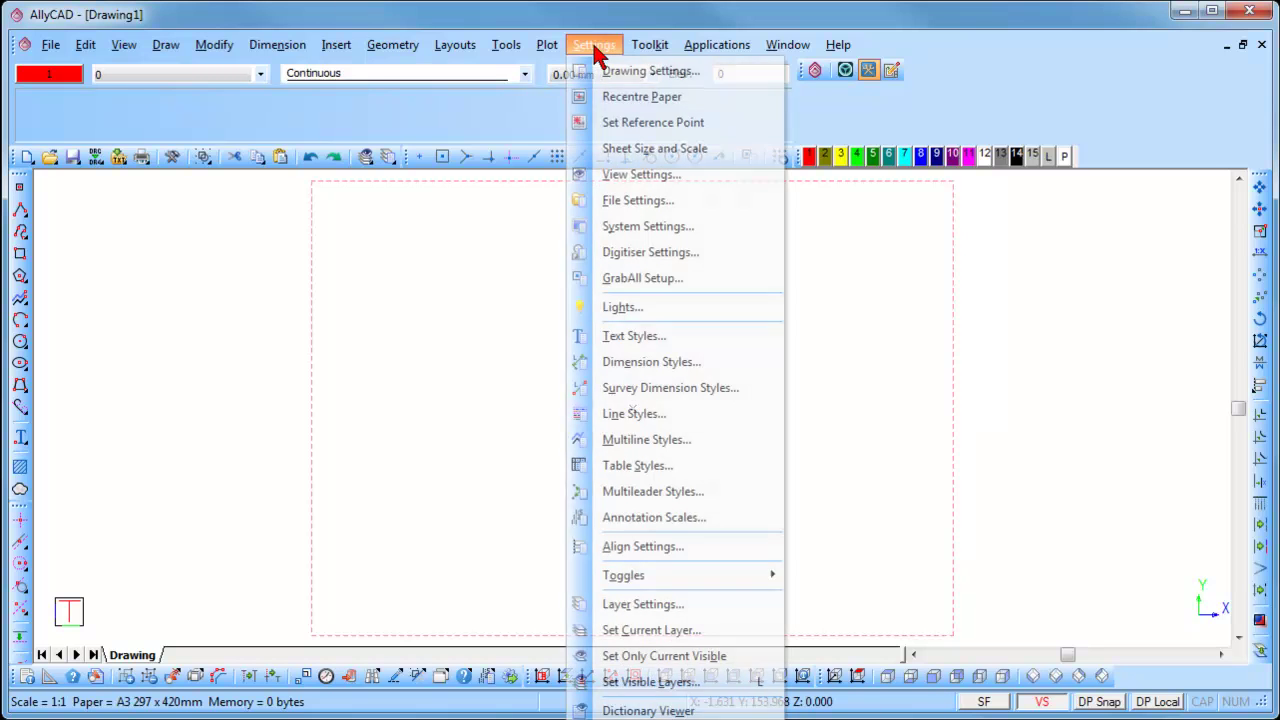
{"action": "left_click", "coordinate": [634, 337]}
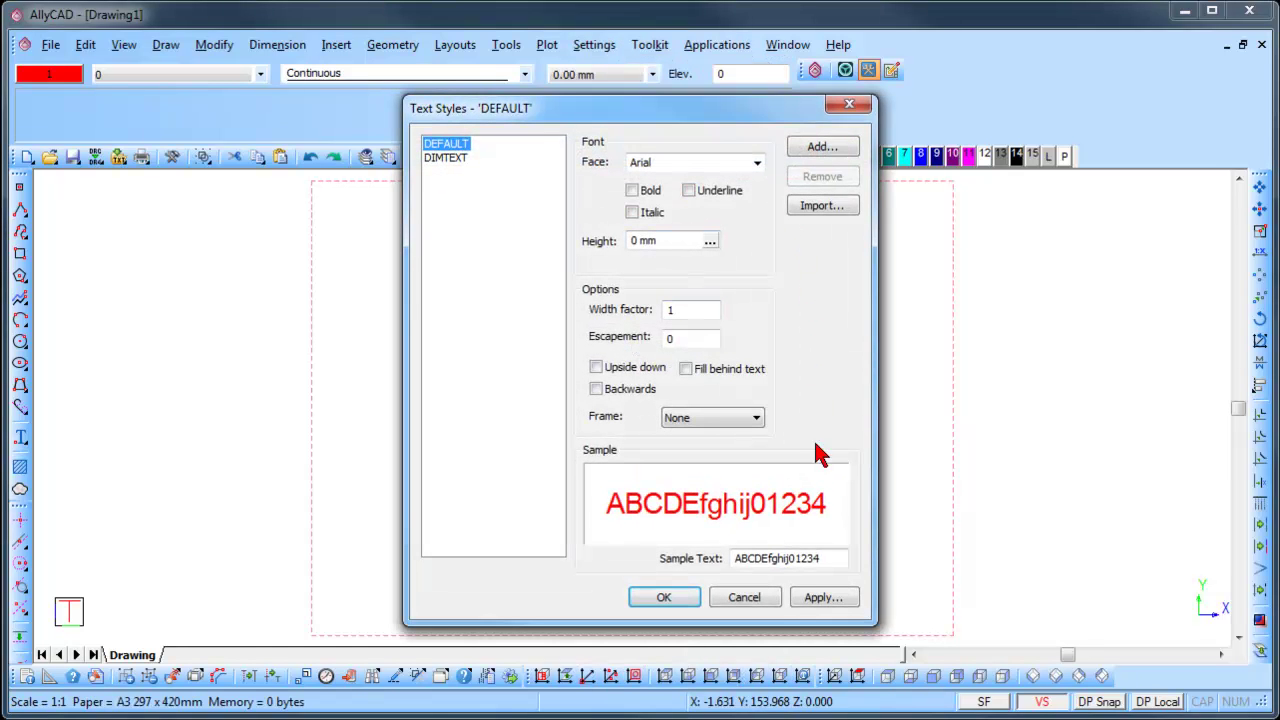
{"action": "left_click", "coordinate": [760, 595]}
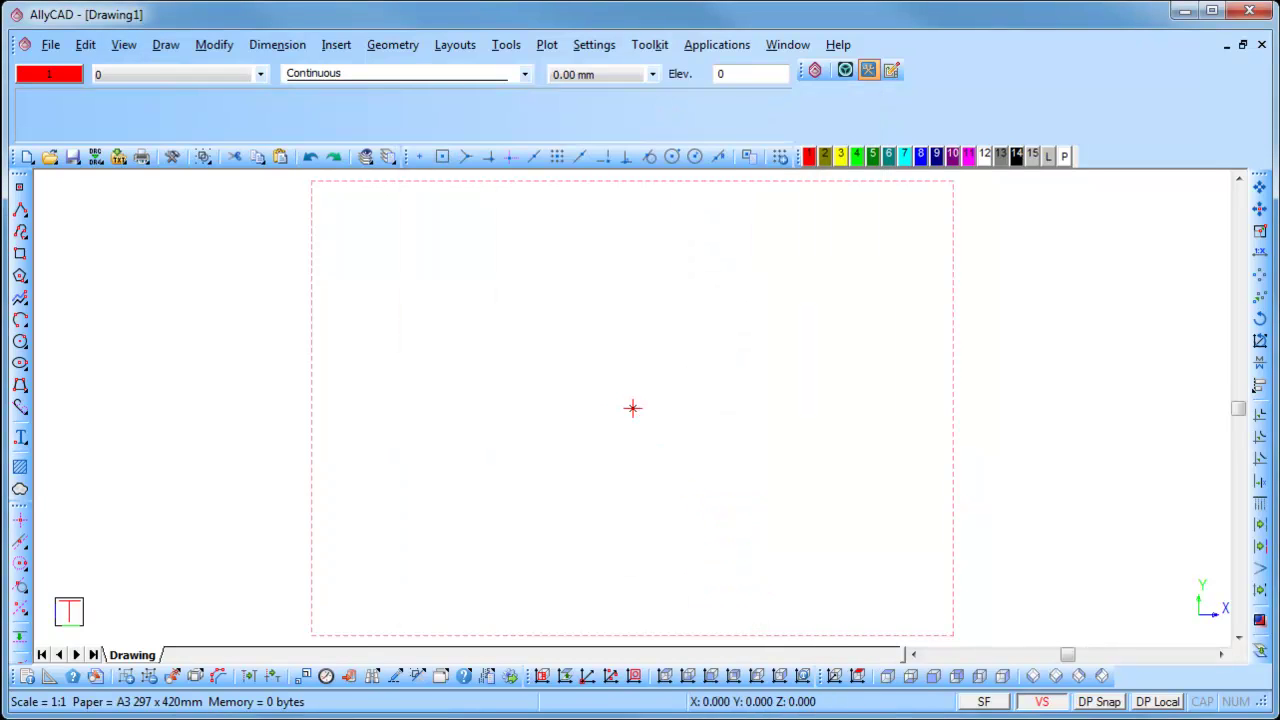
Step: Start single-line text and enter the string 'AllyCAD single line text.'
{"action": "left_click", "coordinate": [164, 44]}
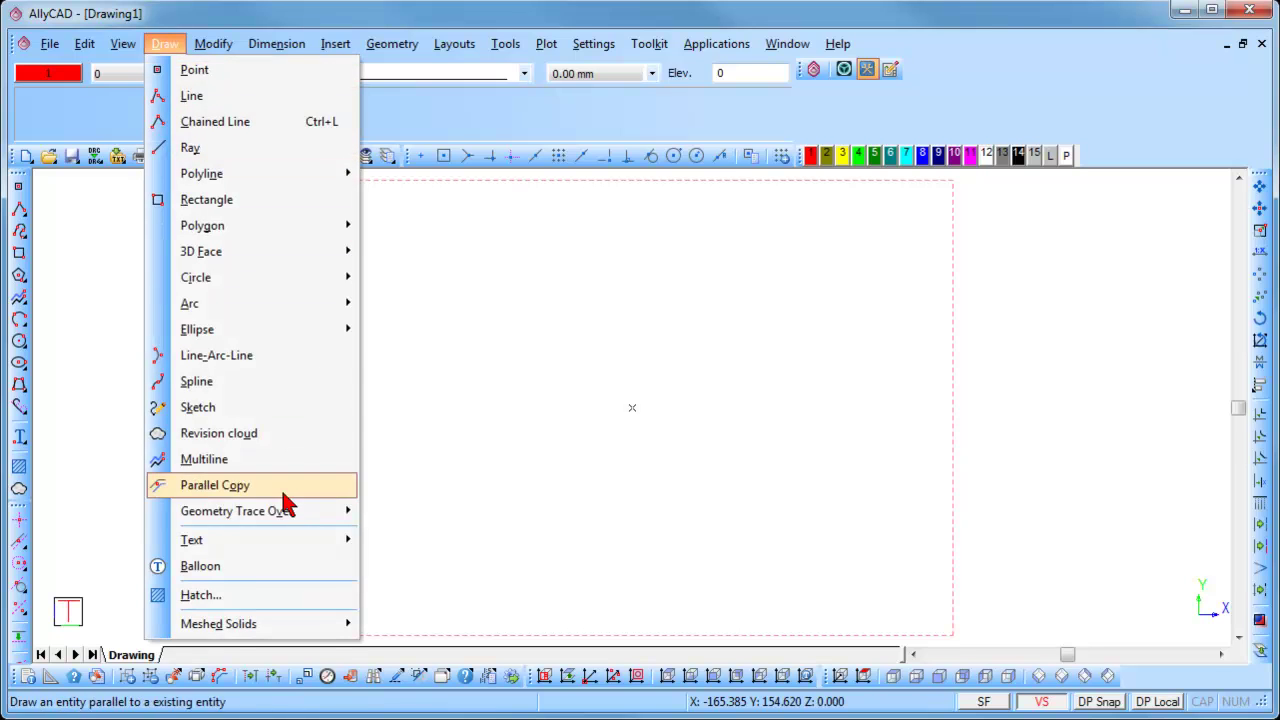
{"action": "mouse_move", "coordinate": [320, 545]}
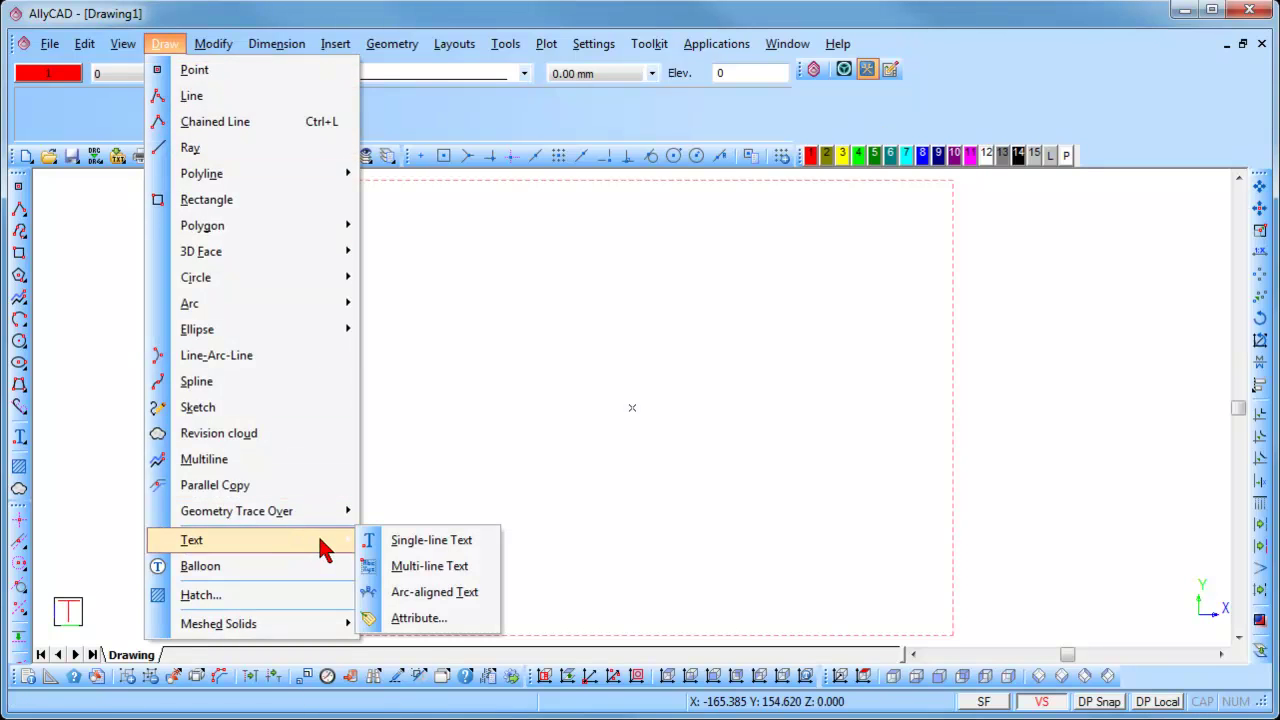
{"action": "left_click", "coordinate": [428, 542]}
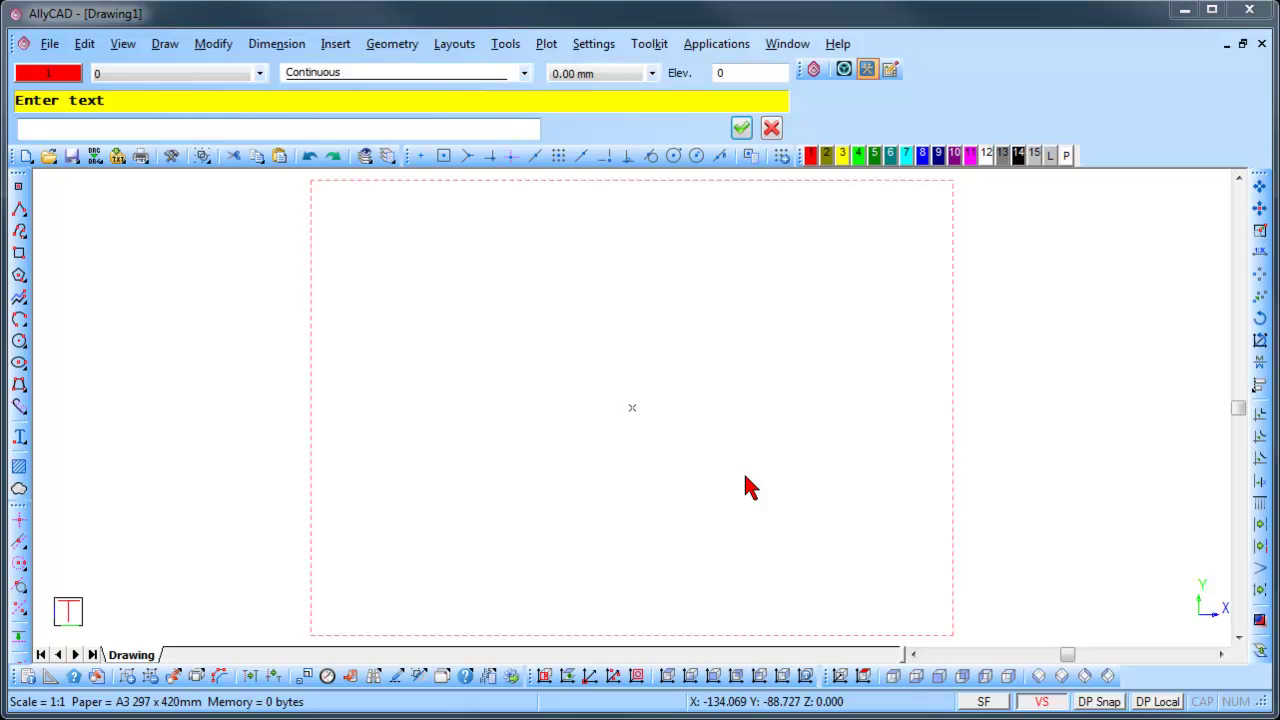
{"action": "type", "text": "AllyCAD single line text."}
{"action": "left_click", "coordinate": [741, 128]}
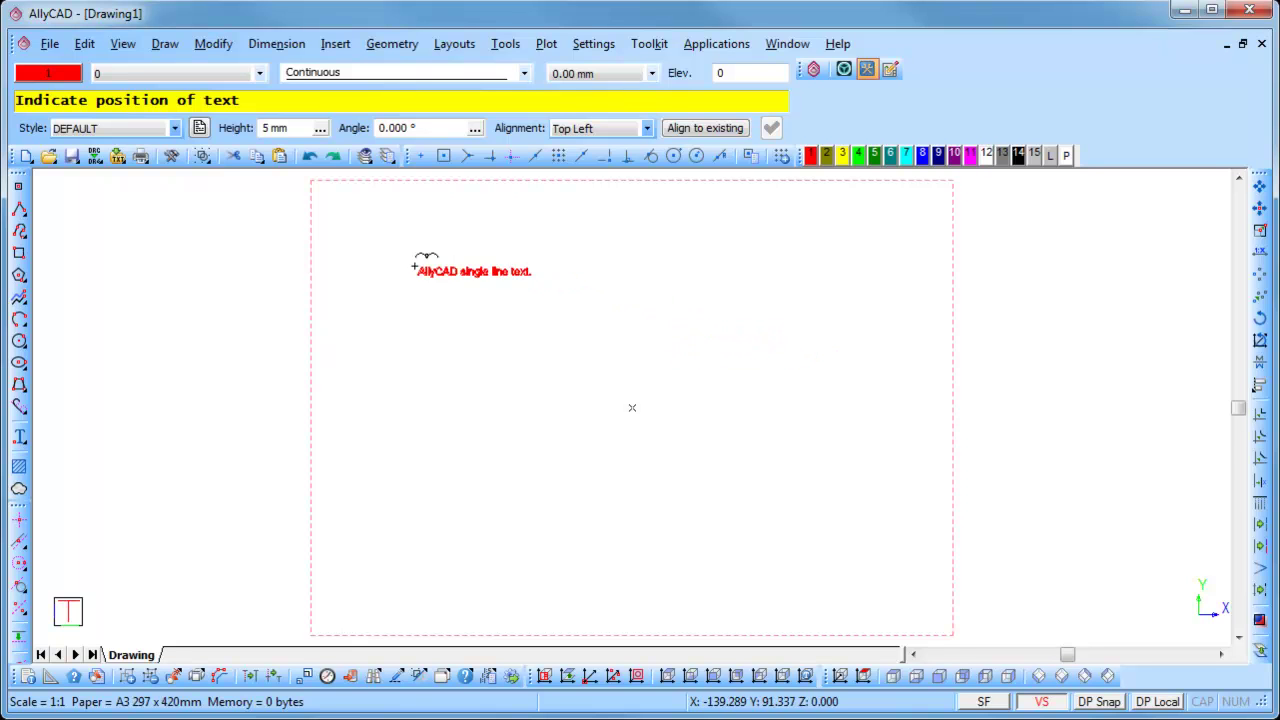
Step: Keep the DEFAULT style and Top Left alignment, and place the text at the drawing origin
{"action": "left_click", "coordinate": [134, 132]}
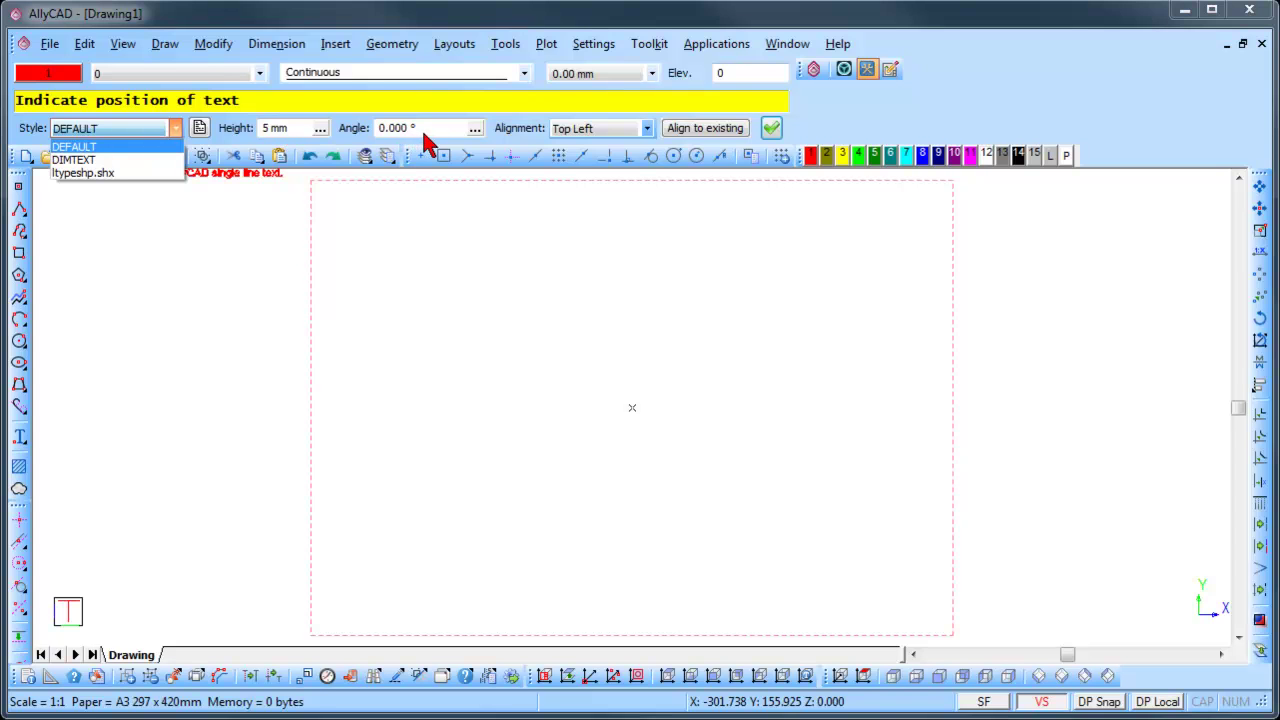
{"action": "left_click", "coordinate": [645, 129]}
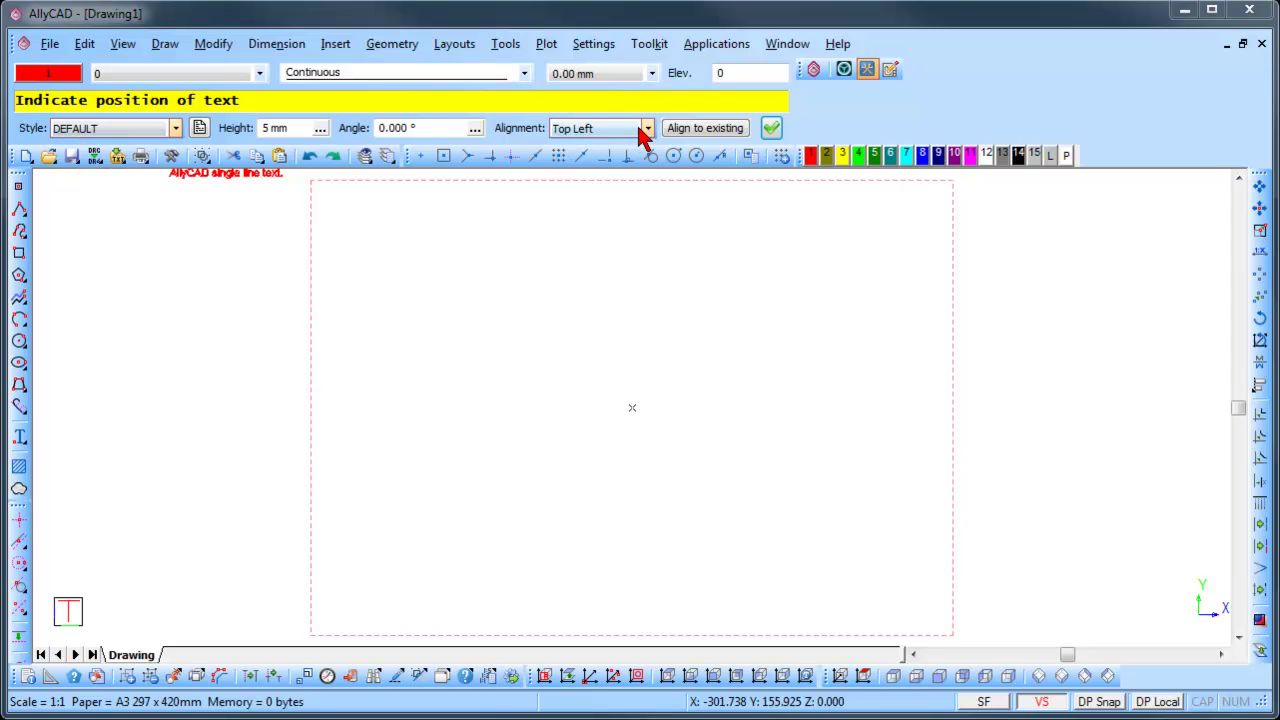
{"action": "left_click", "coordinate": [645, 129]}
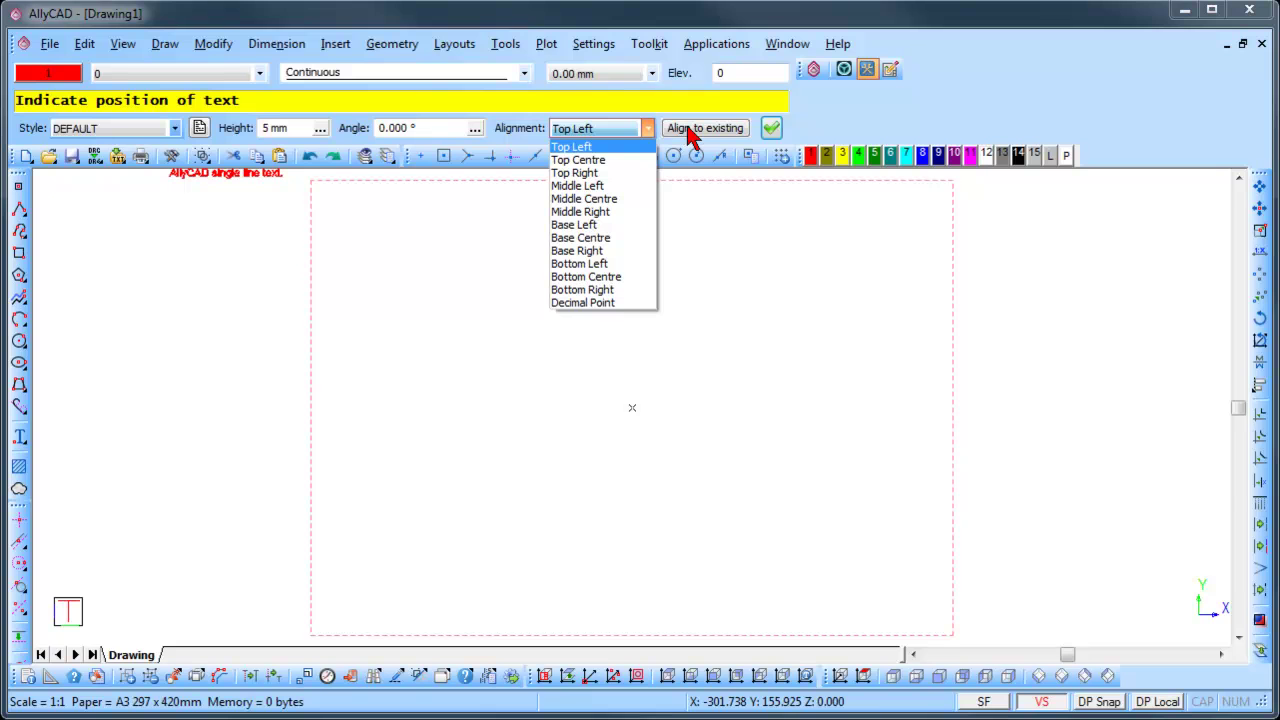
{"action": "left_click", "coordinate": [768, 130]}
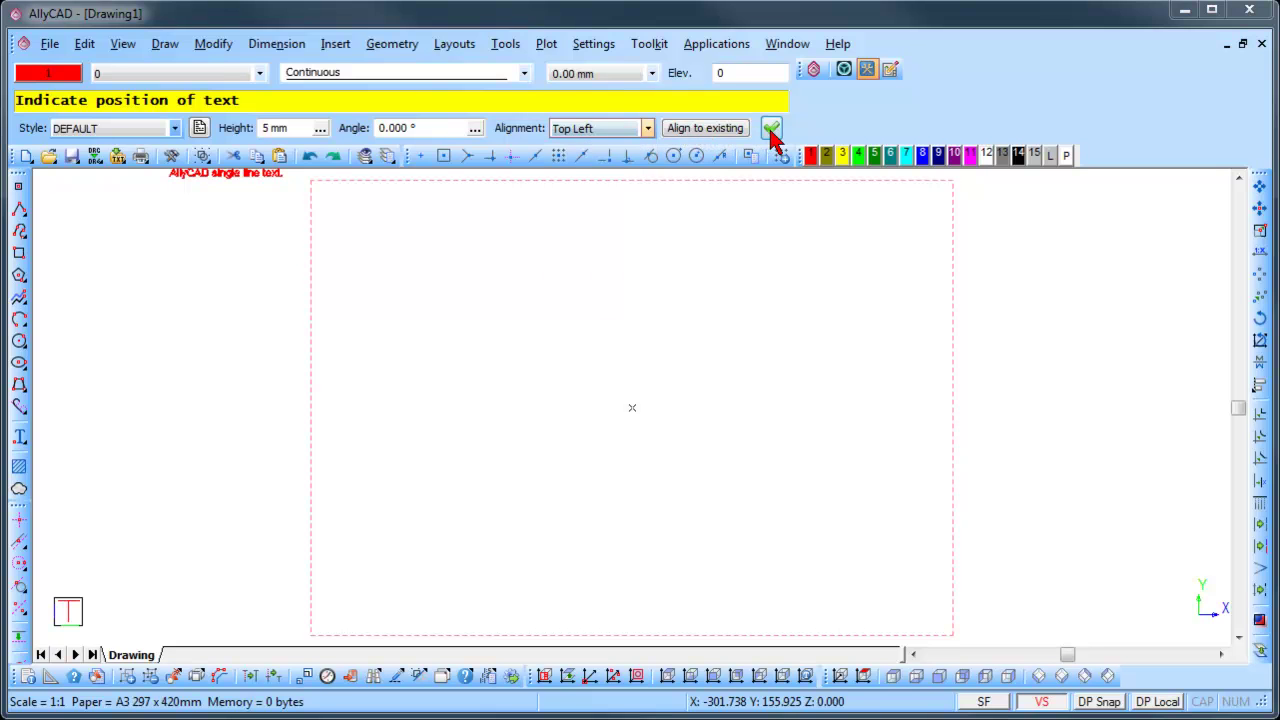
{"action": "left_click", "coordinate": [770, 128]}
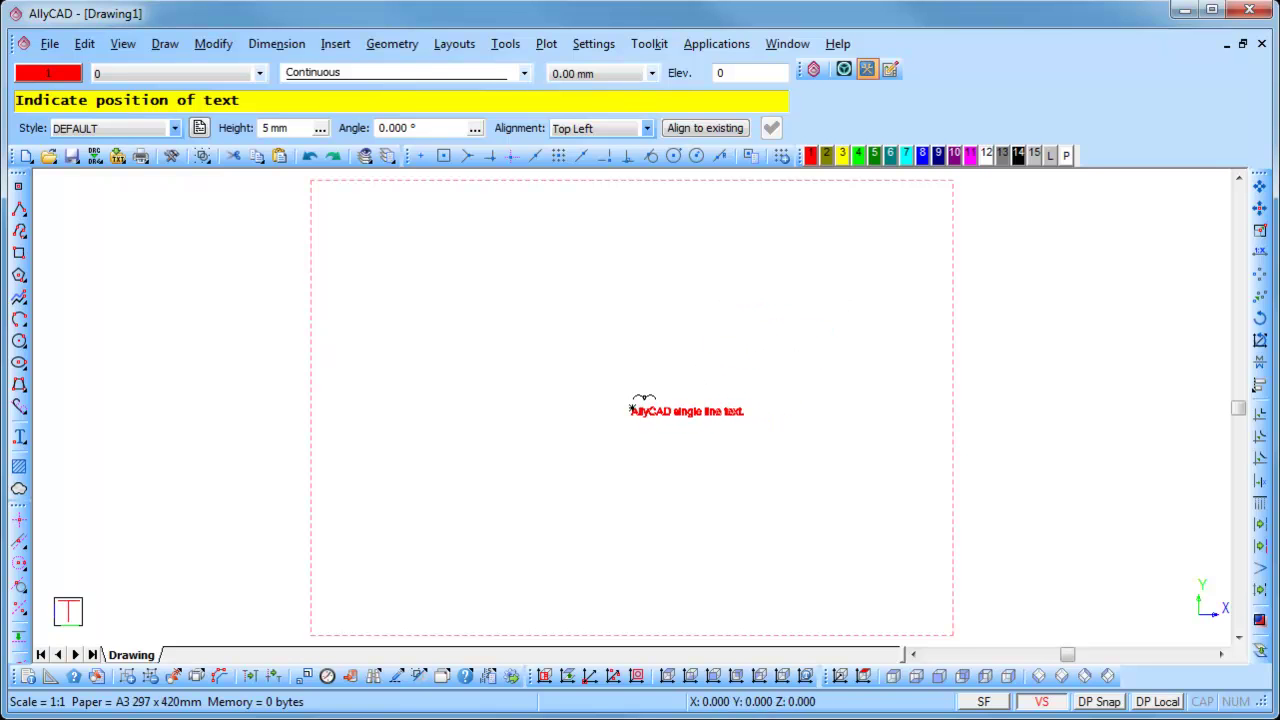
{"action": "left_click", "coordinate": [631, 409]}
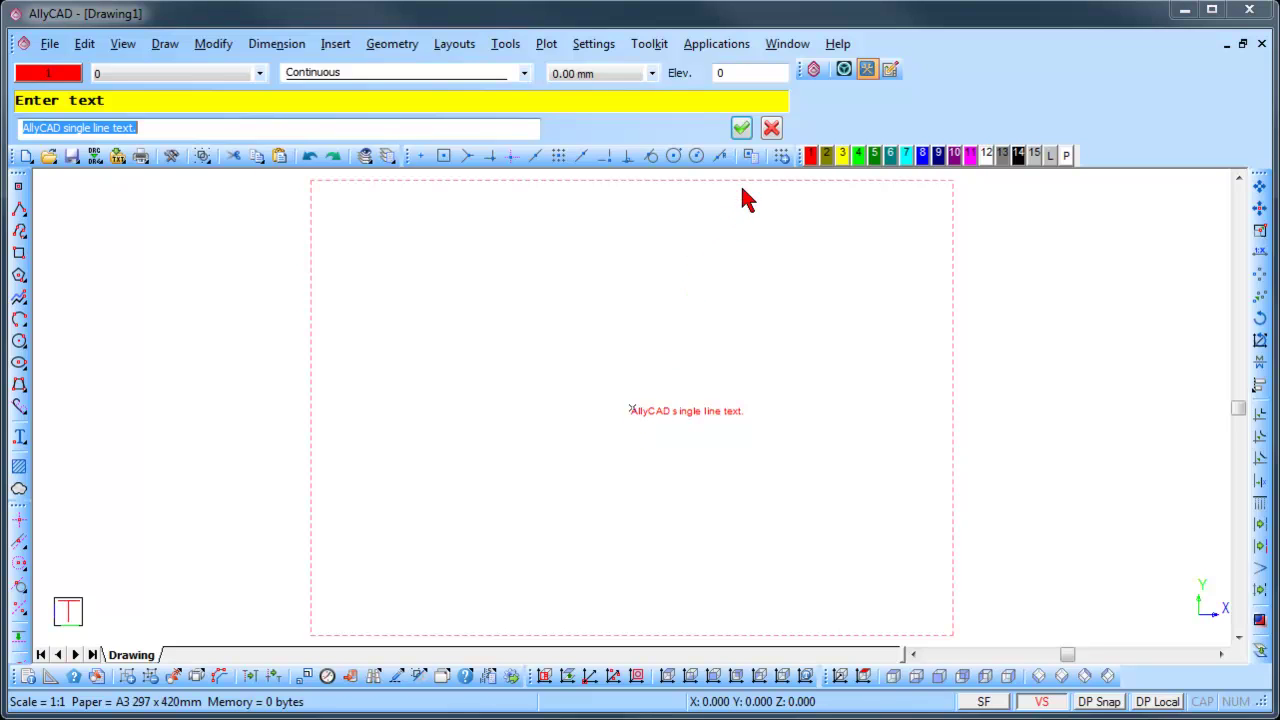
{"action": "left_click", "coordinate": [771, 127]}
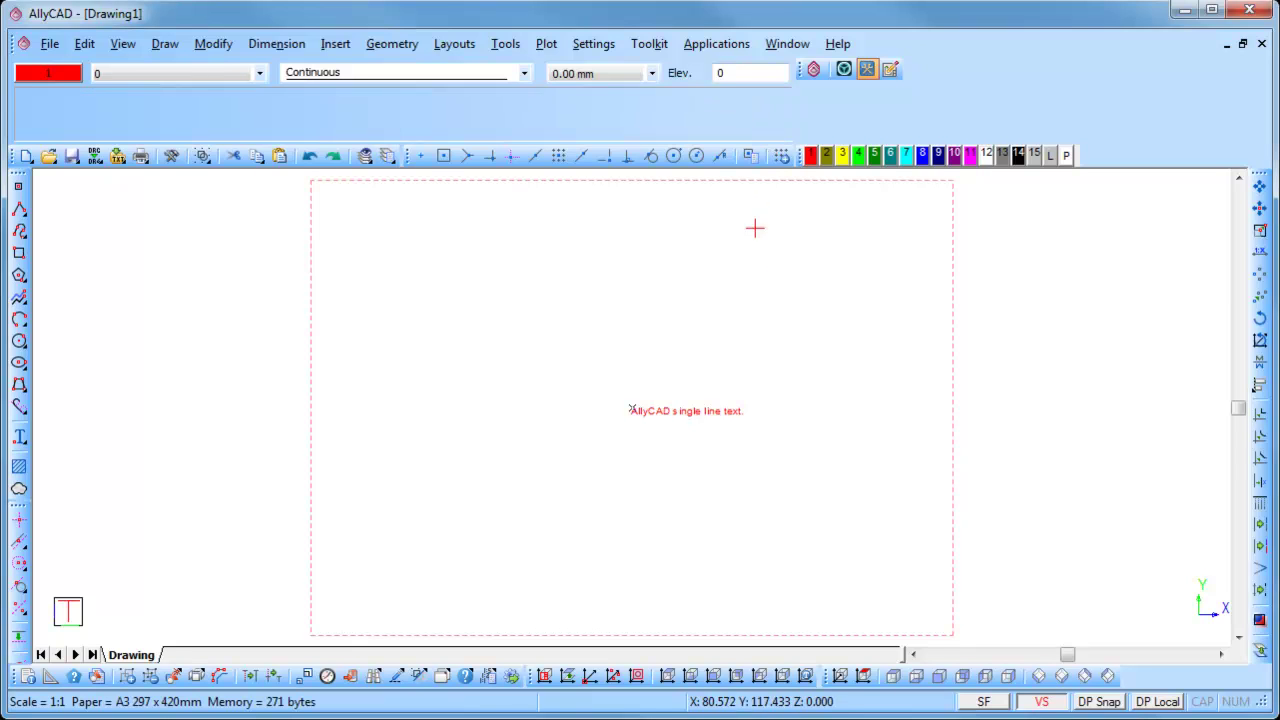
Step: Open the placed single-line text, cancel its edit and properties, then delete it
{"action": "double_click", "coordinate": [716, 410]}
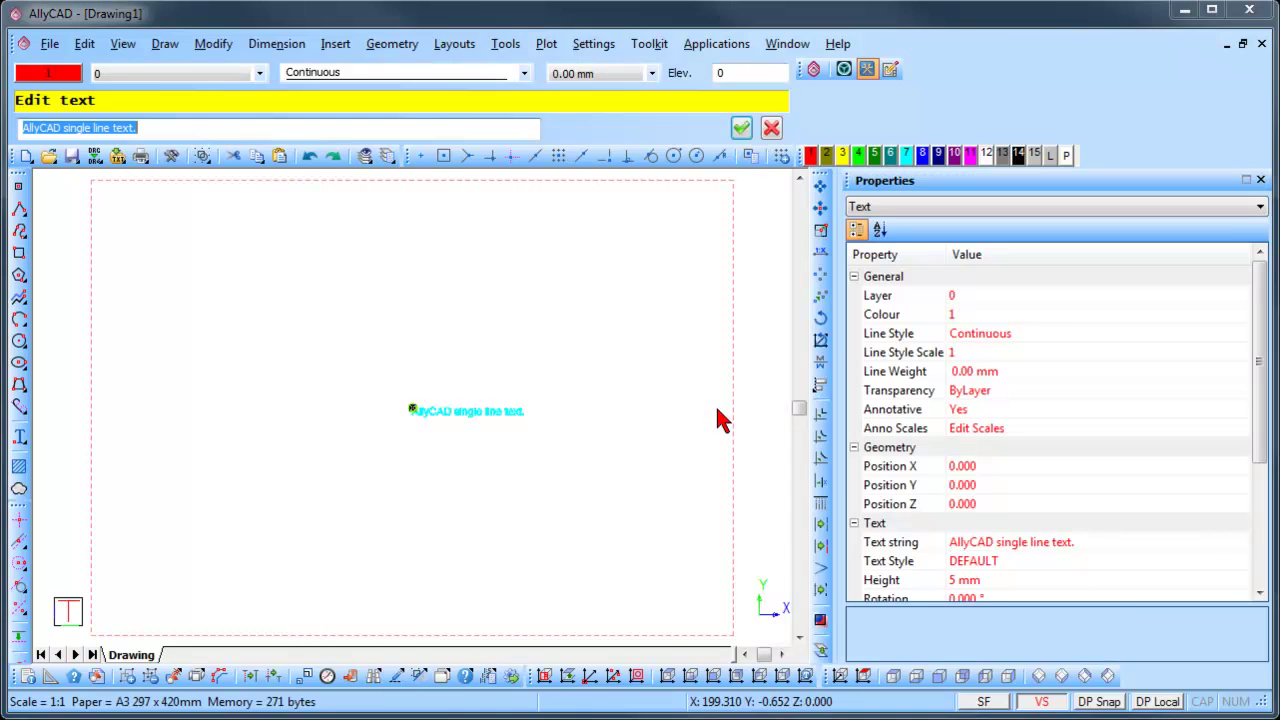
{"action": "left_click", "coordinate": [771, 131]}
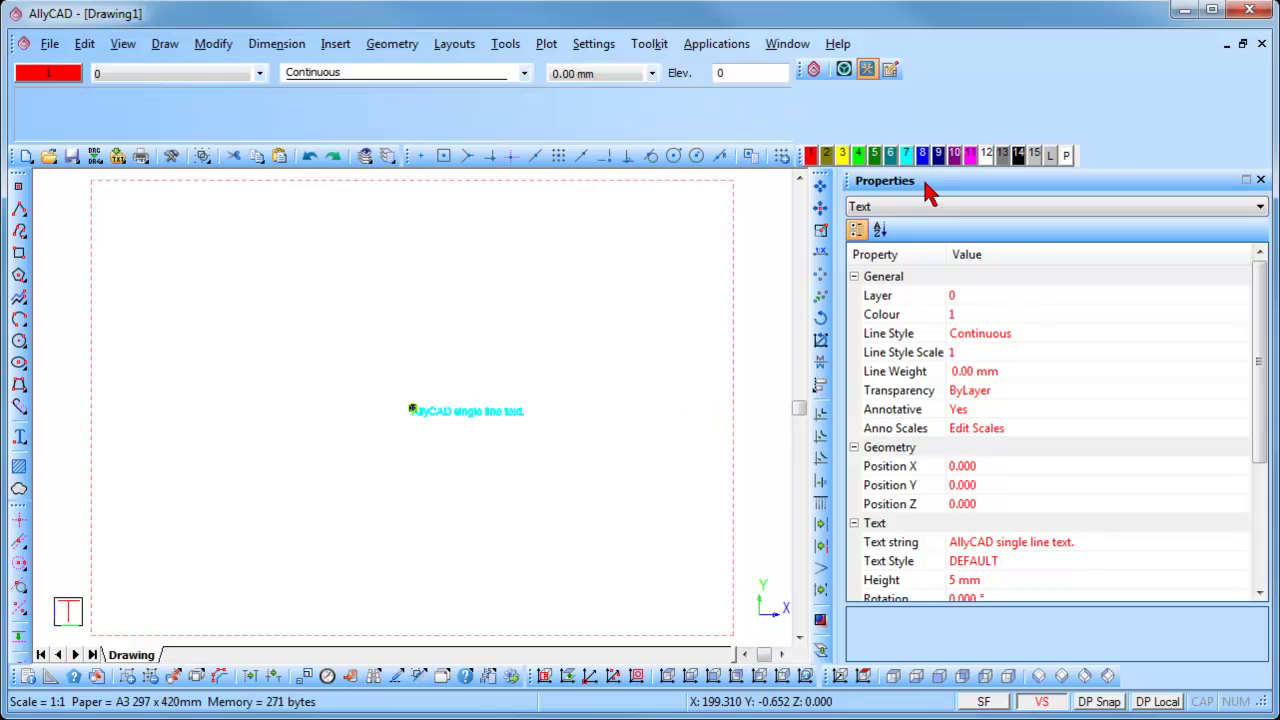
{"action": "left_click", "coordinate": [1260, 180]}
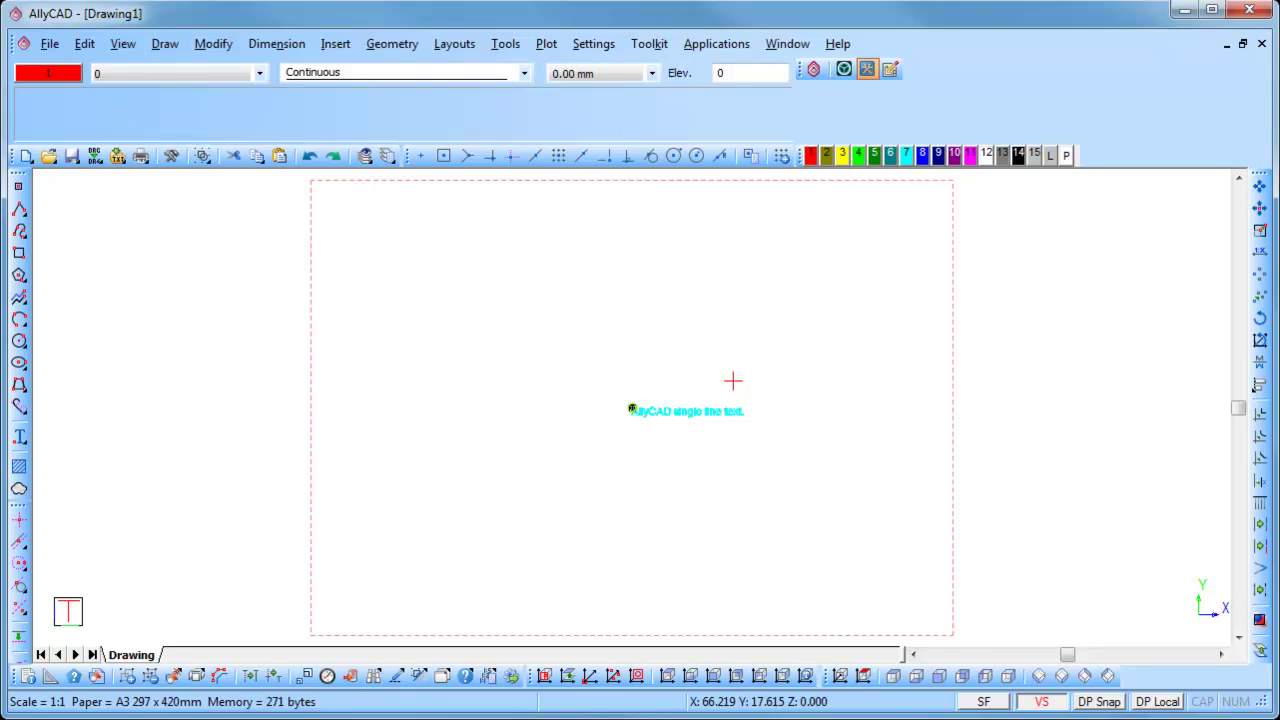
{"action": "key", "text": "Delete"}
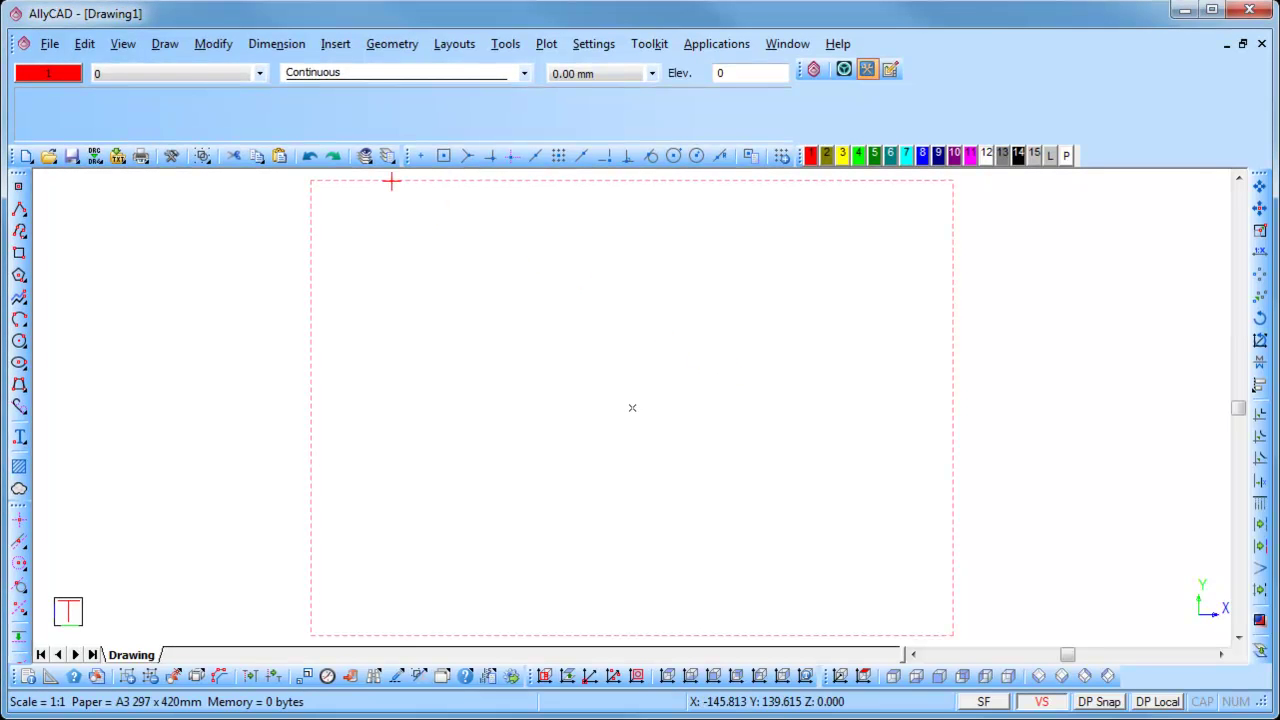
Step: Start Multi-line Text with the DEFAULT style, 5 mm height and Top Left alignment
{"action": "left_click", "coordinate": [165, 44]}
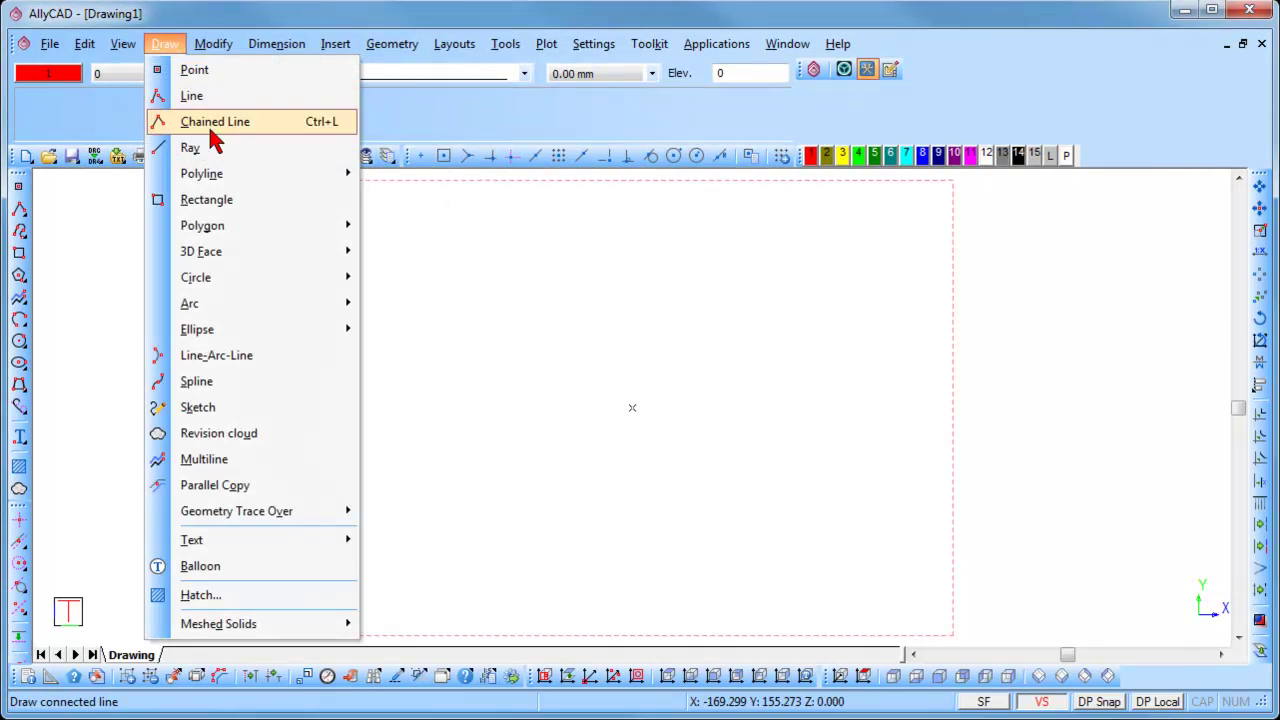
{"action": "mouse_move", "coordinate": [348, 542]}
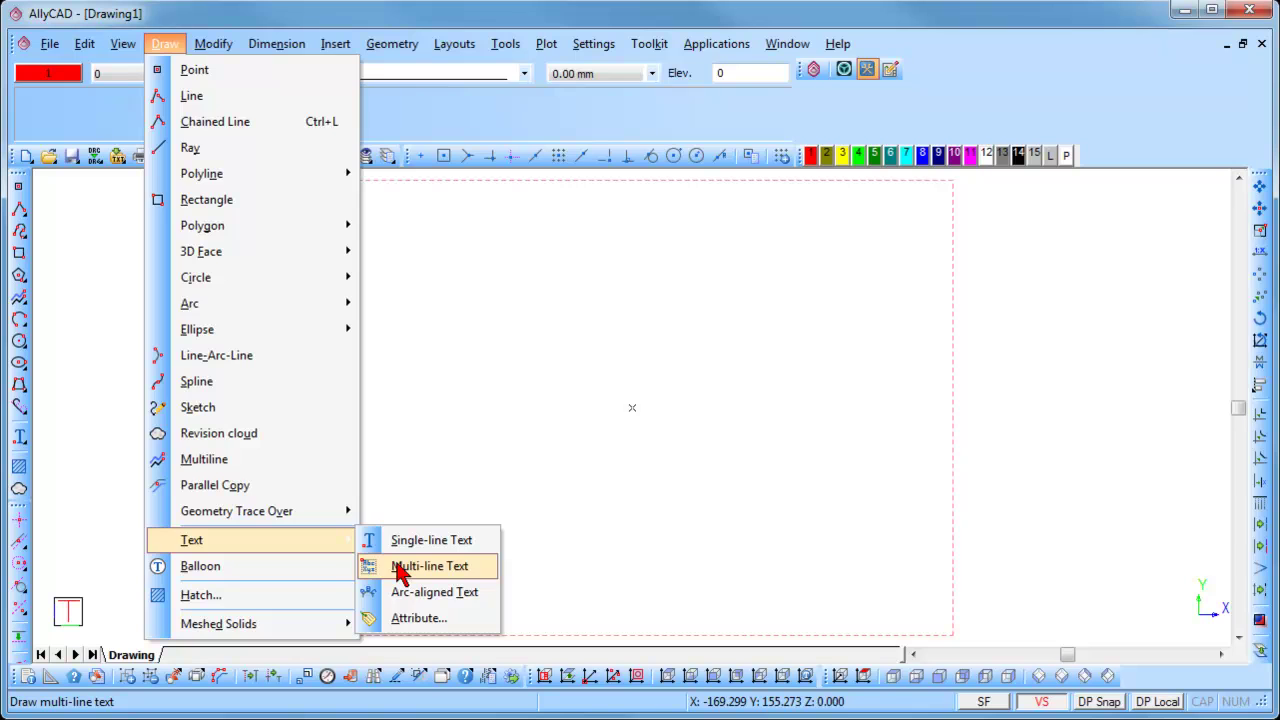
{"action": "left_click", "coordinate": [398, 565]}
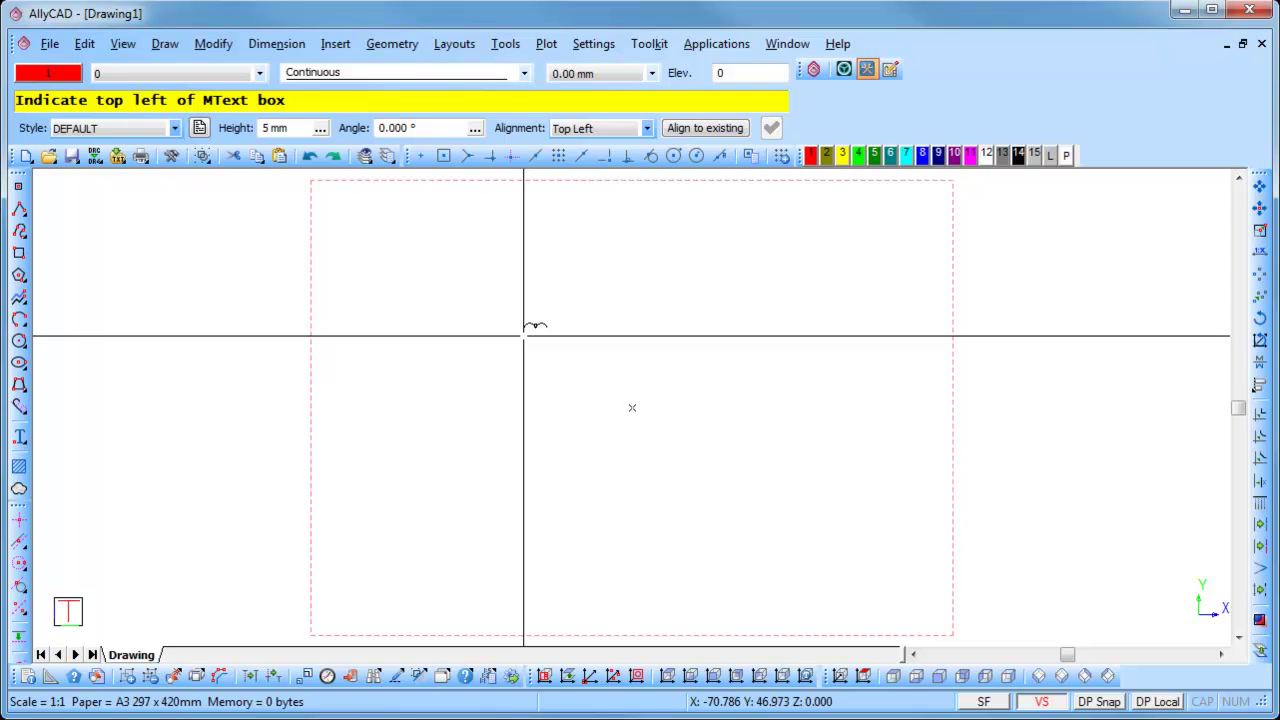
{"action": "left_click", "coordinate": [135, 132]}
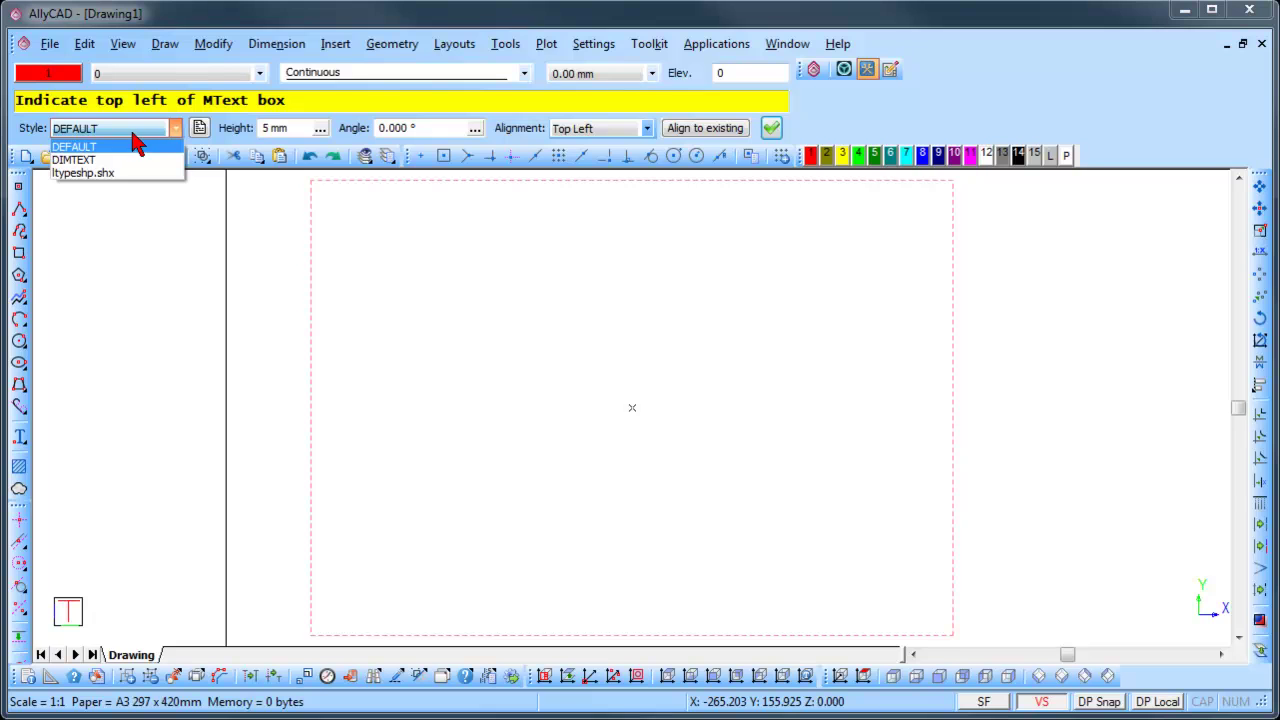
{"action": "left_click", "coordinate": [133, 135]}
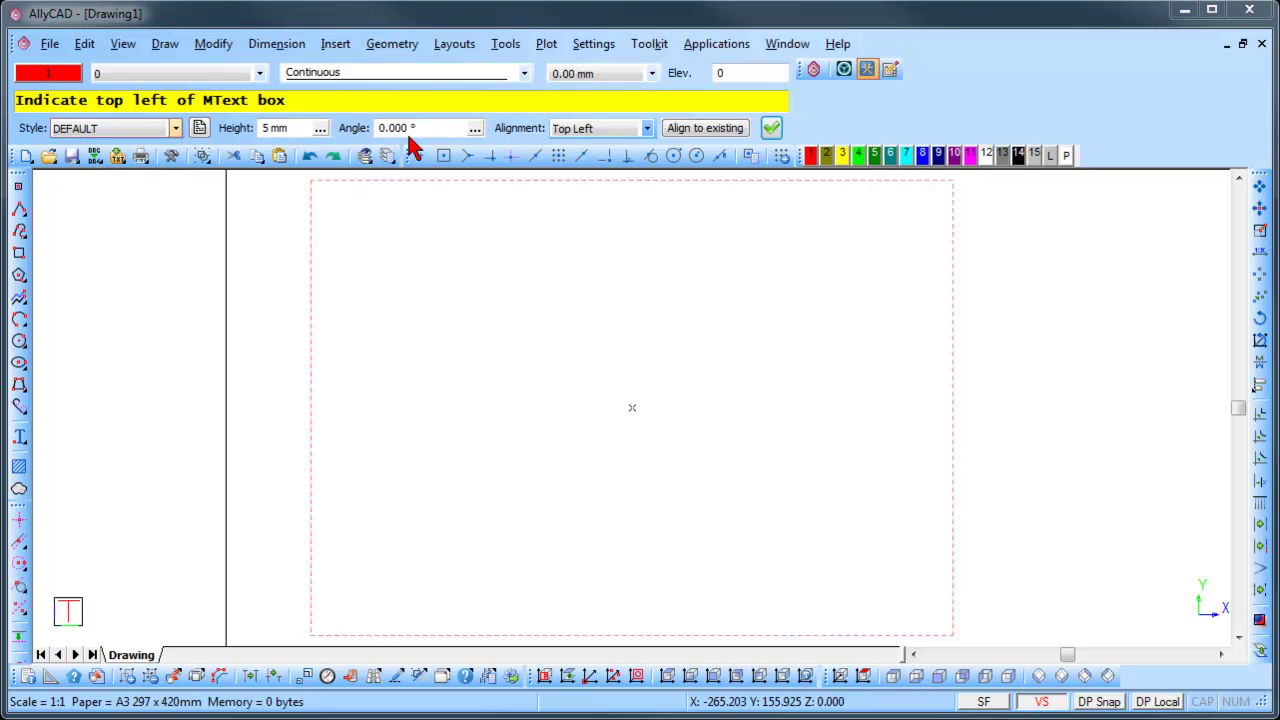
{"action": "left_click", "coordinate": [647, 130]}
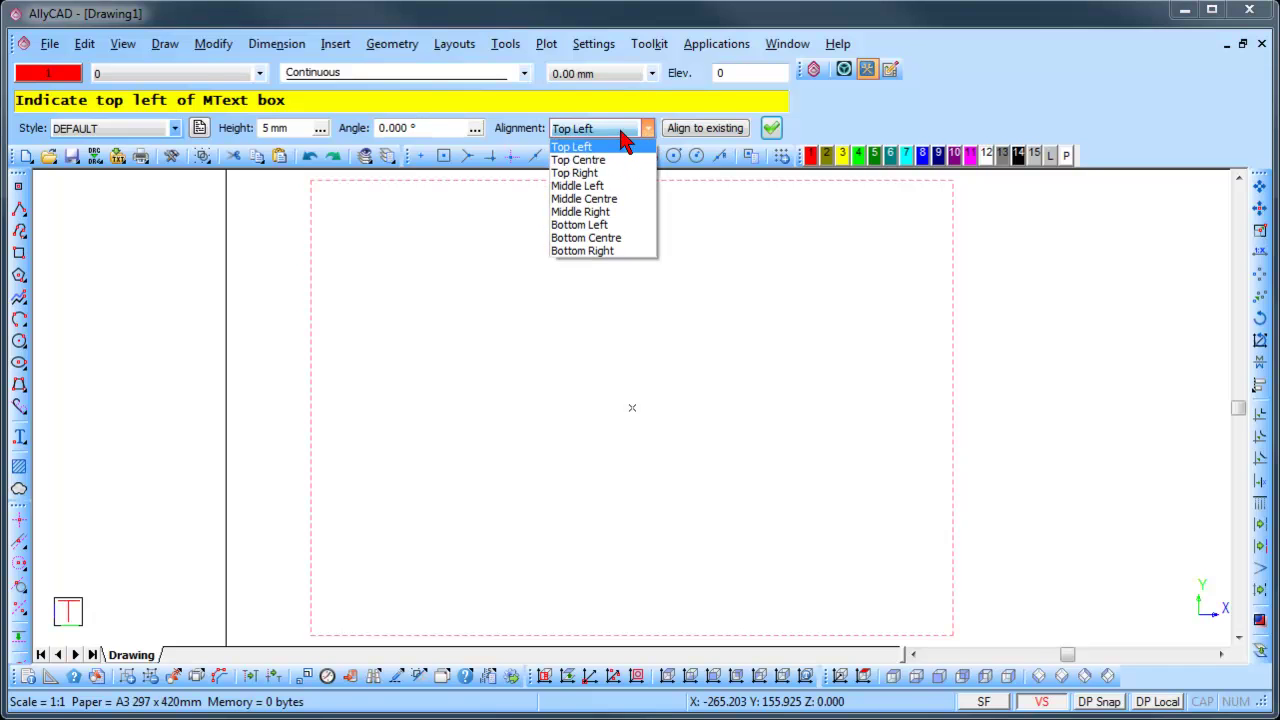
{"action": "left_click", "coordinate": [622, 132]}
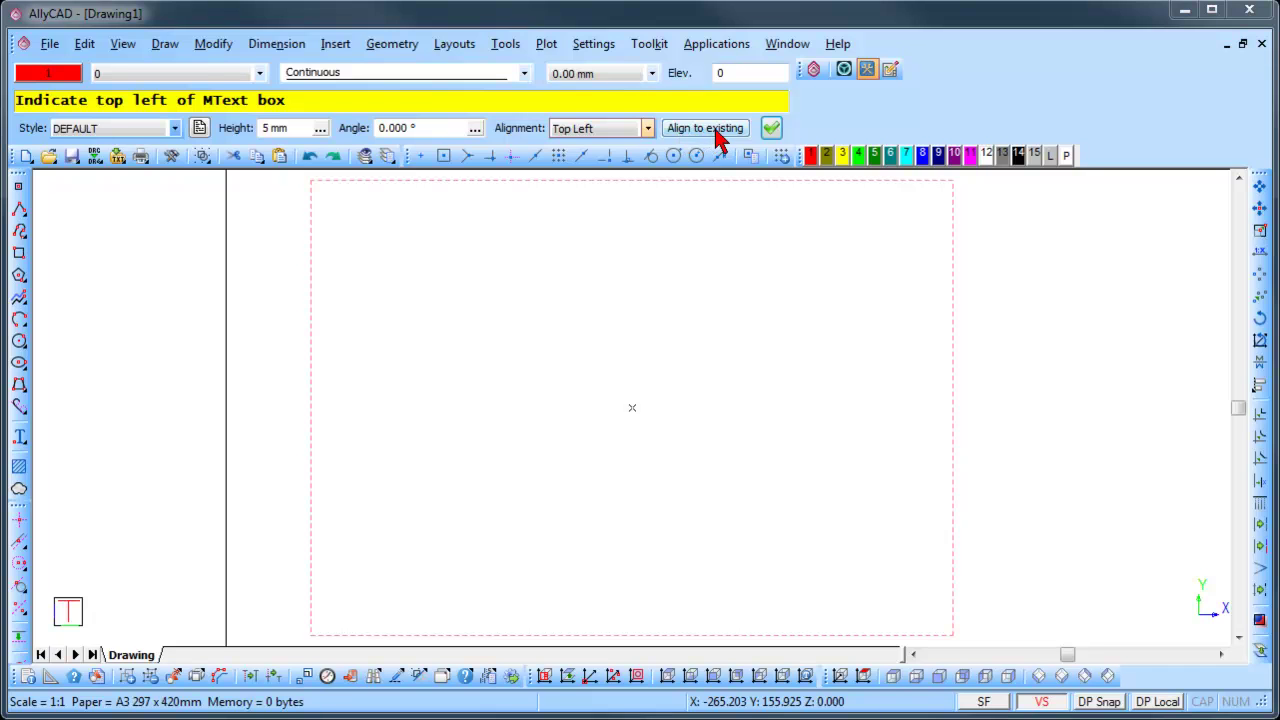
{"action": "left_click", "coordinate": [771, 128]}
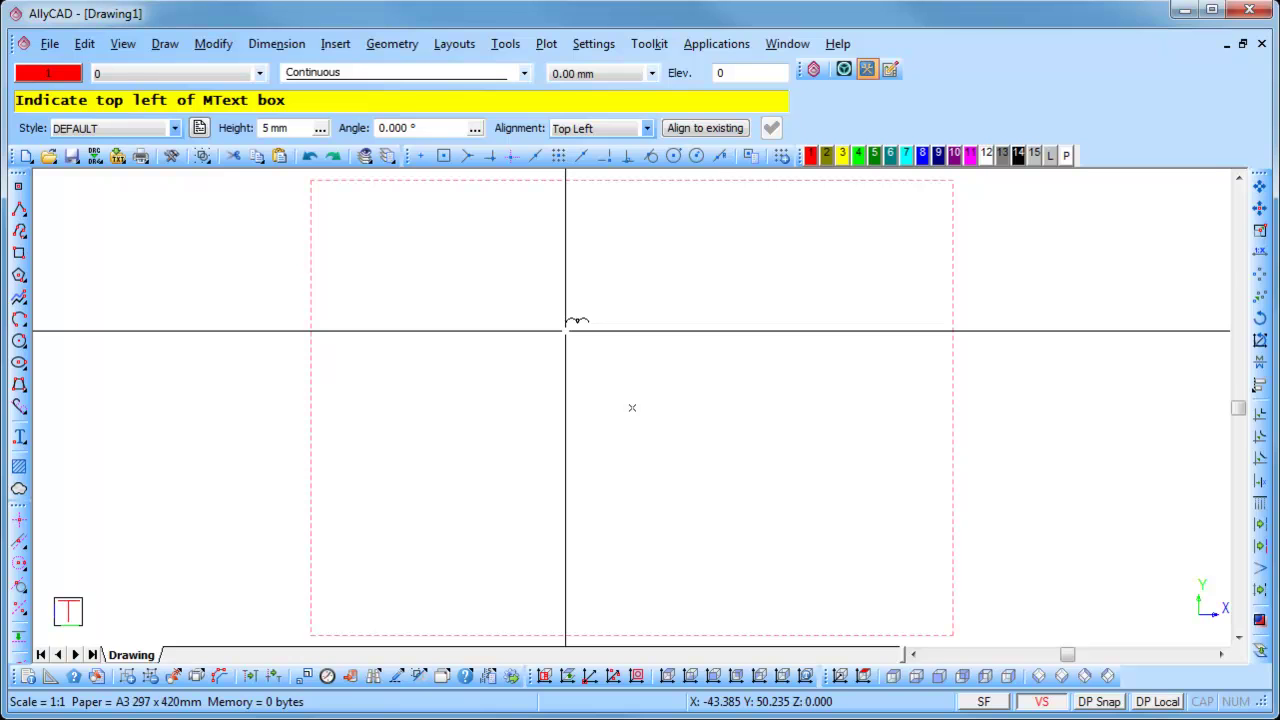
Step: Pick the top-left and bottom-right corners of the multiline text box
{"action": "left_click", "coordinate": [566, 331]}
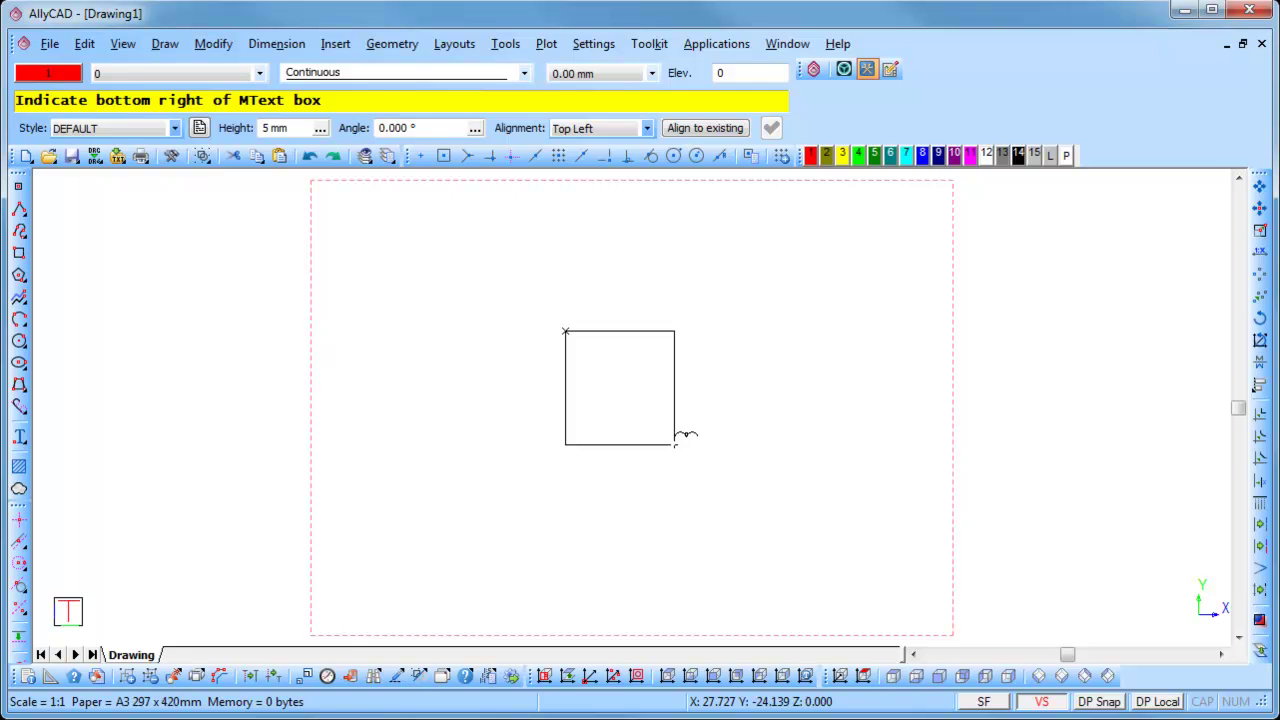
{"action": "left_click", "coordinate": [675, 443]}
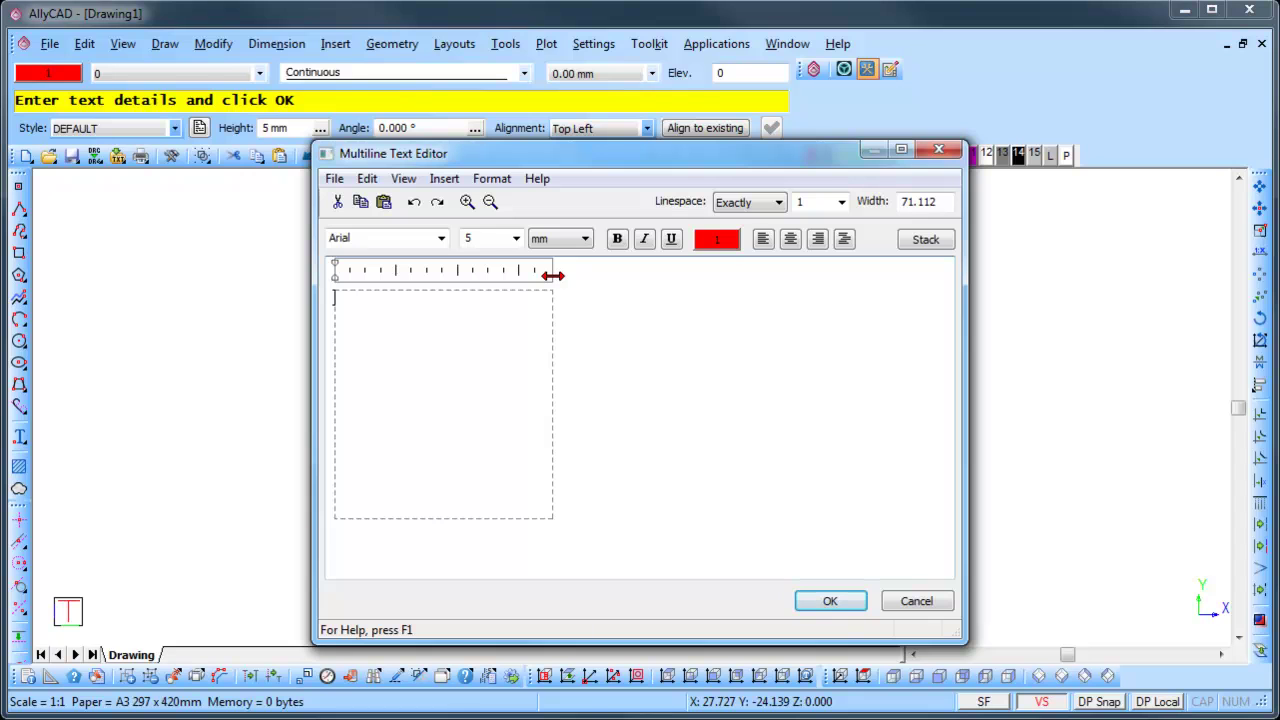
Step: Change the multiline text box width to 90 in the Width field
{"action": "mouse_move", "coordinate": [553, 275]}
{"action": "left_mouse_down"}
{"action": "mouse_move", "coordinate": [510, 276]}
{"action": "mouse_move", "coordinate": [538, 276]}
{"action": "left_mouse_up"}
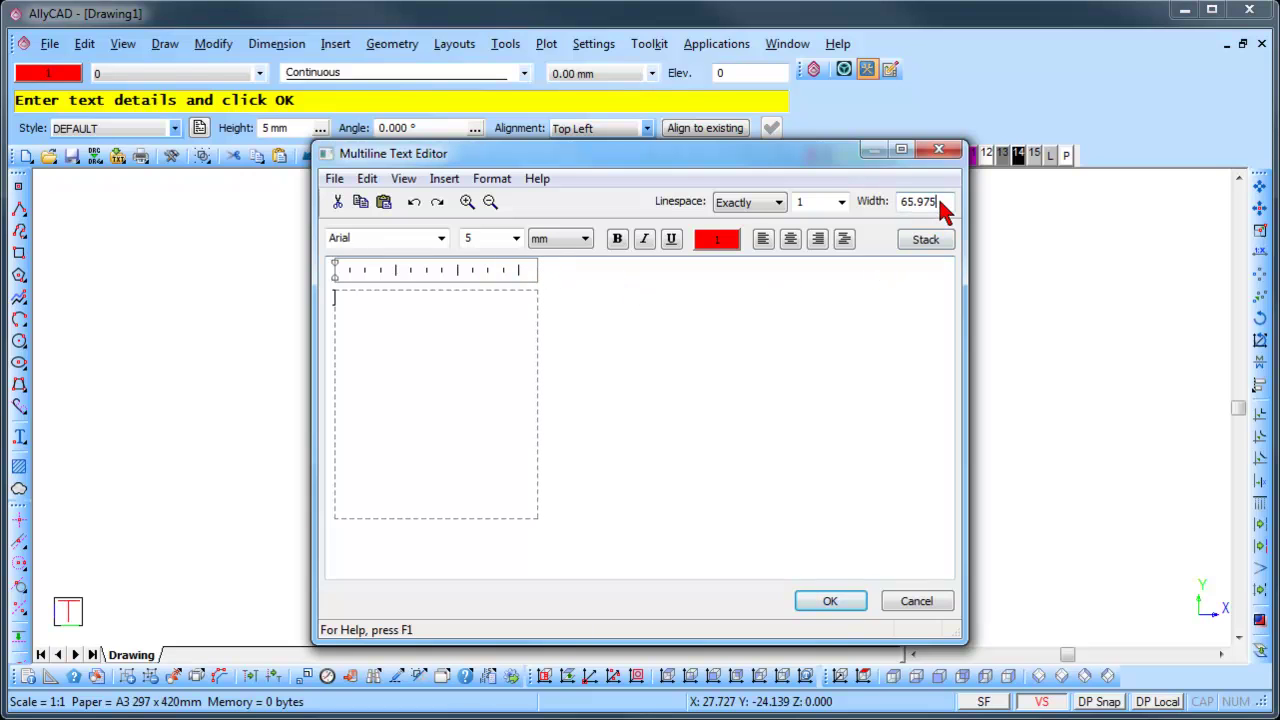
{"action": "left_click_drag", "start_coordinate": [937, 201], "coordinate": [876, 204]}
{"action": "type", "text": "90"}
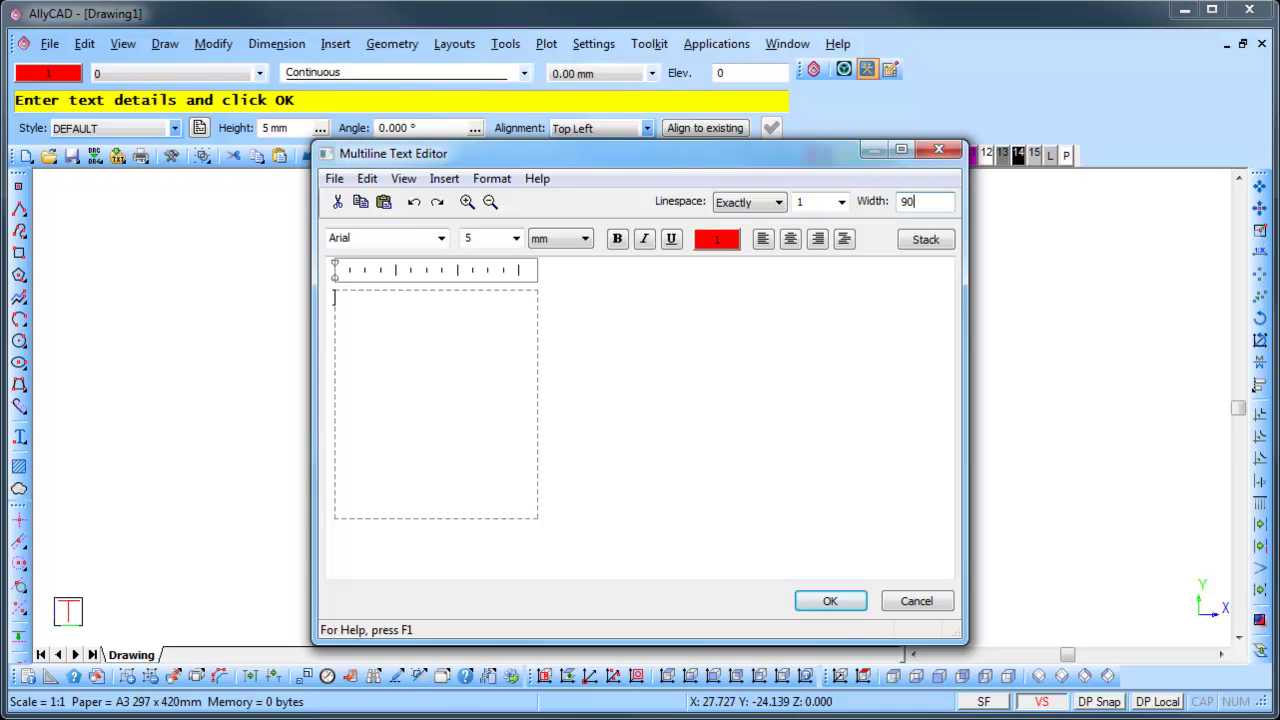
{"action": "left_click", "coordinate": [768, 303]}
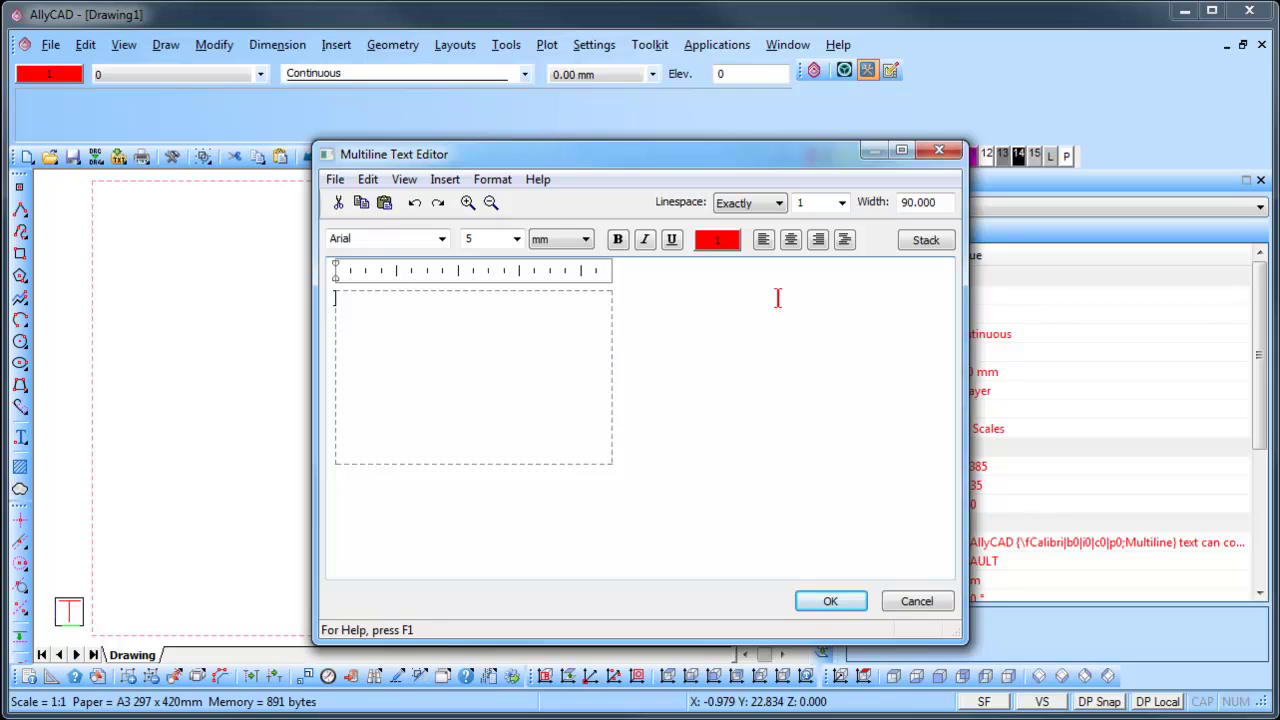
Step: Type the paragraphs about different fonts, paragraph alignment, and 'Various styles and colours.'
{"action": "type", "text": "AllyCAD Mult"}
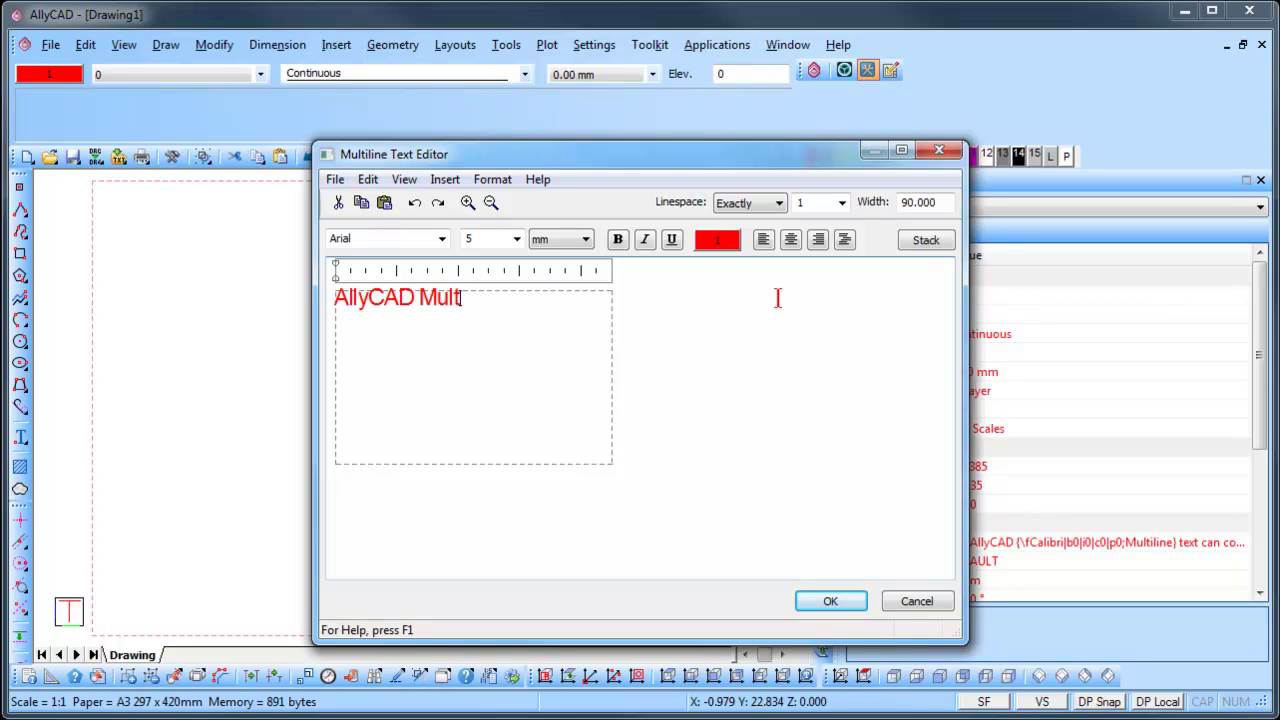
{"action": "type", "text": "iline text"}
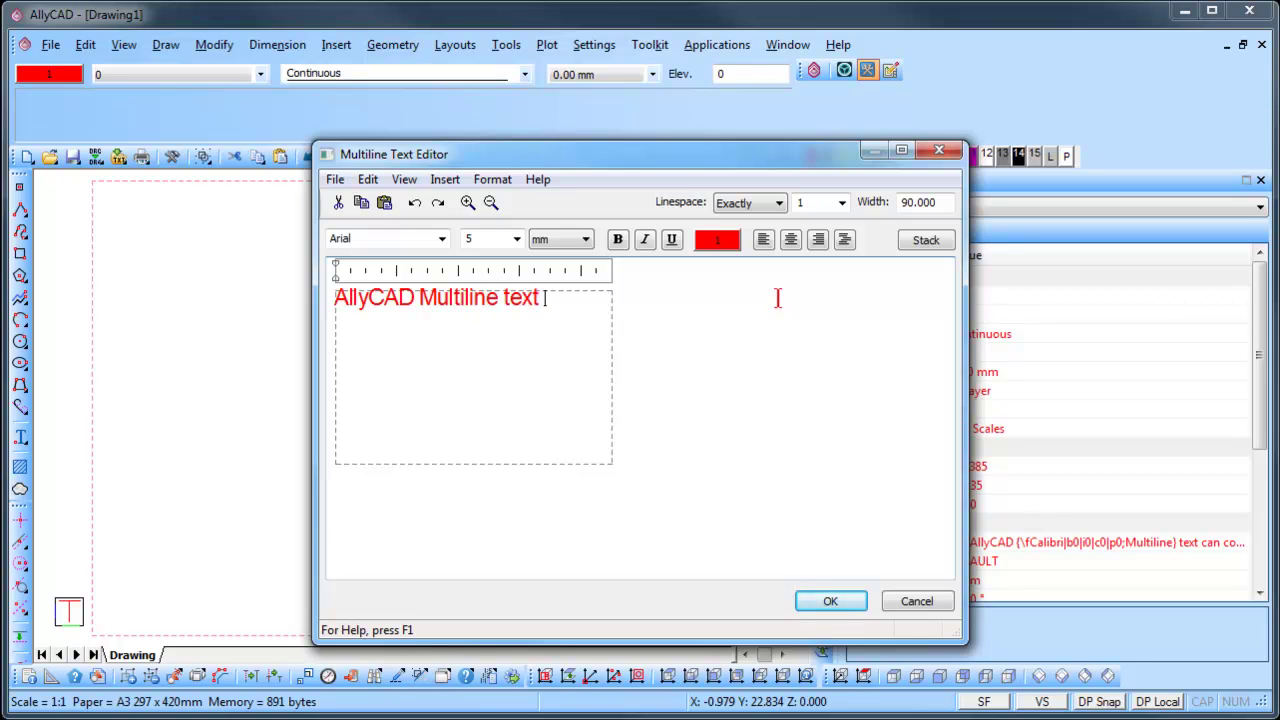
{"action": "type", "text": "can contain"}
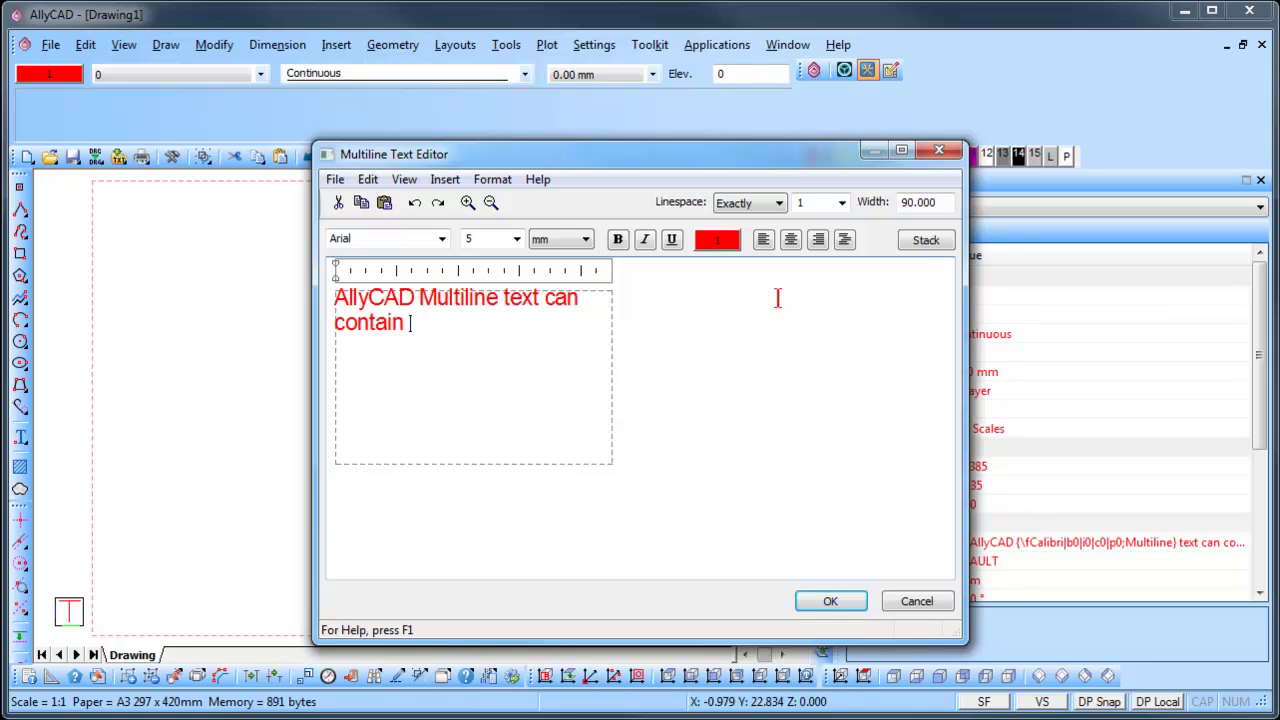
{"action": "type", "text": " differe"}
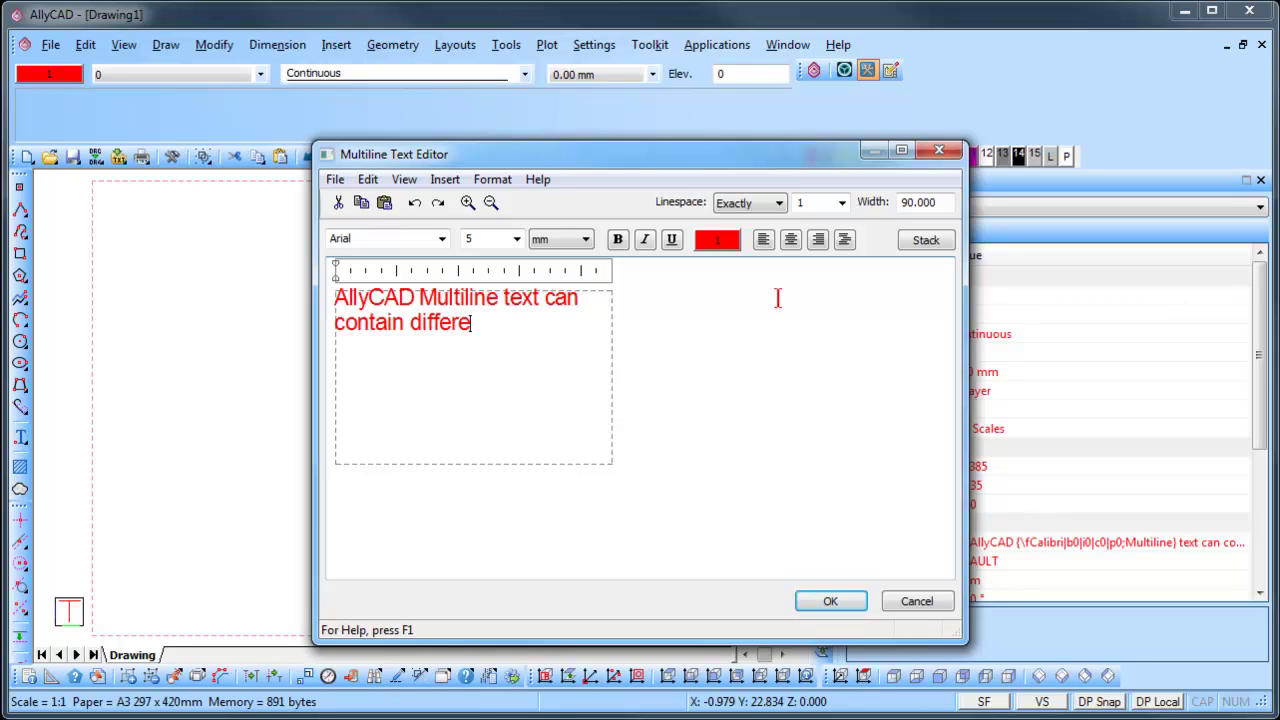
{"action": "type", "text": "nt fonts.  "}
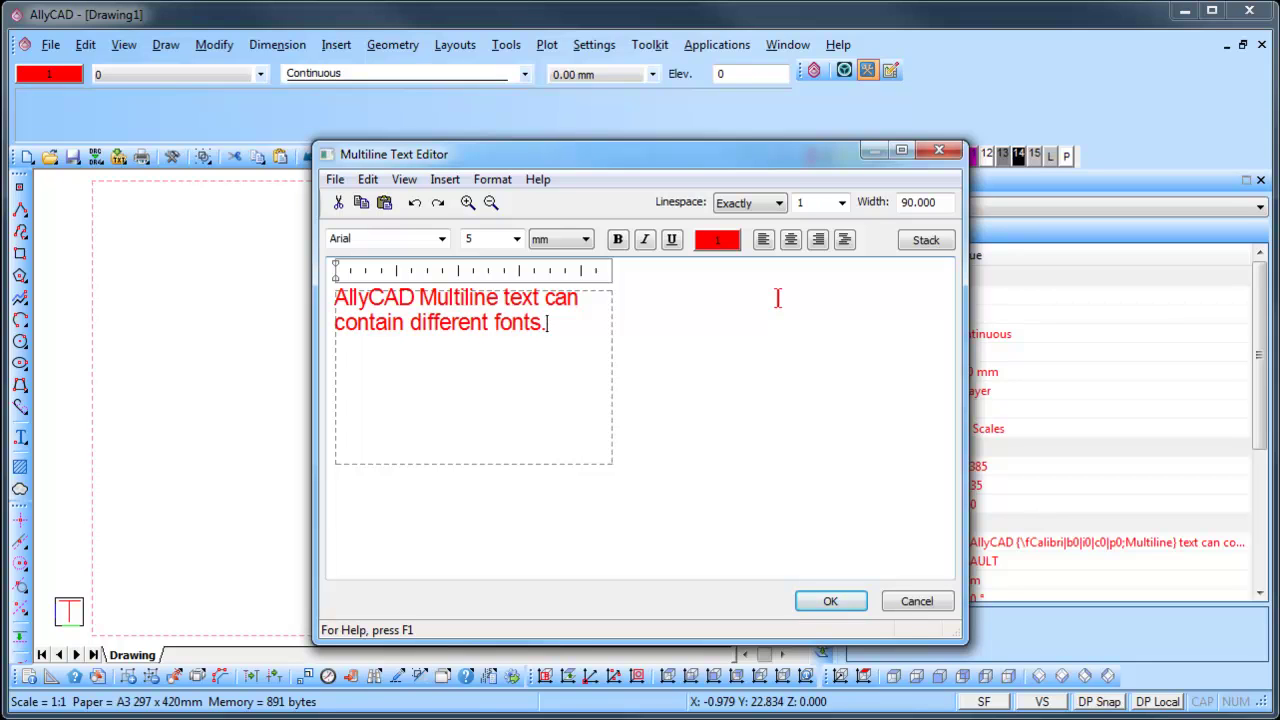
{"action": "type", "text": "Various "}
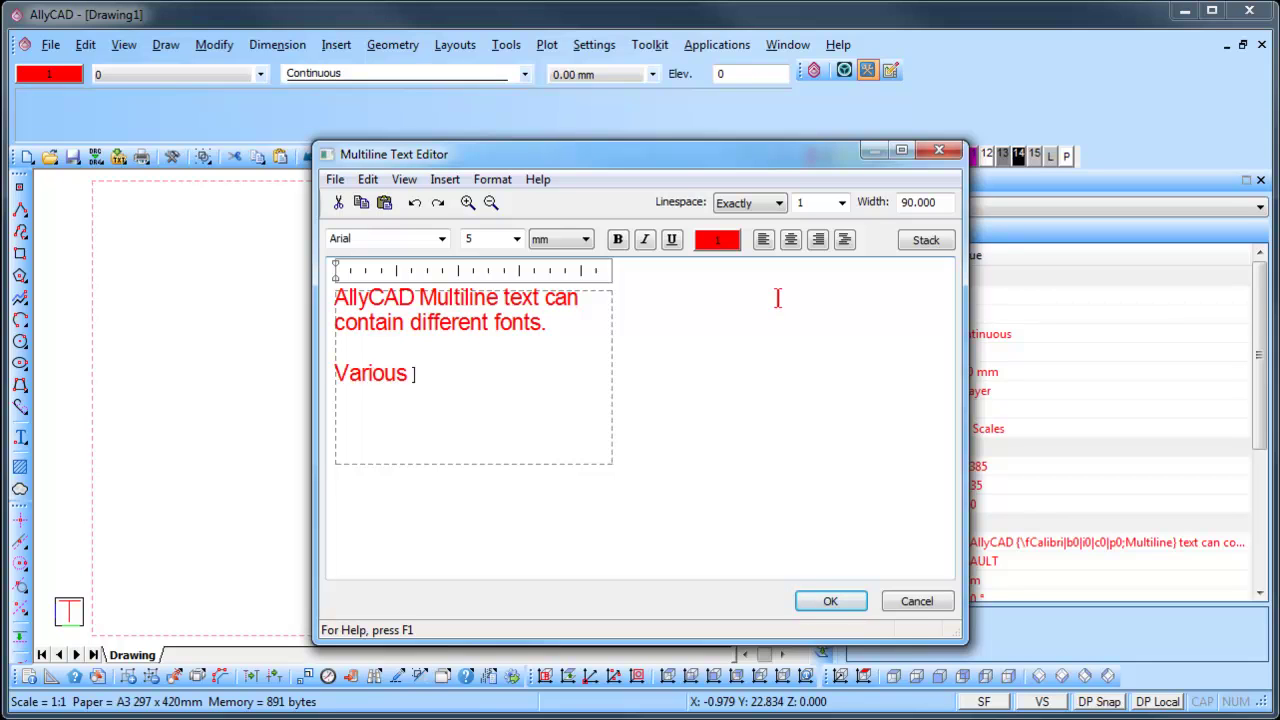
{"action": "type", "text": "paragraph"}
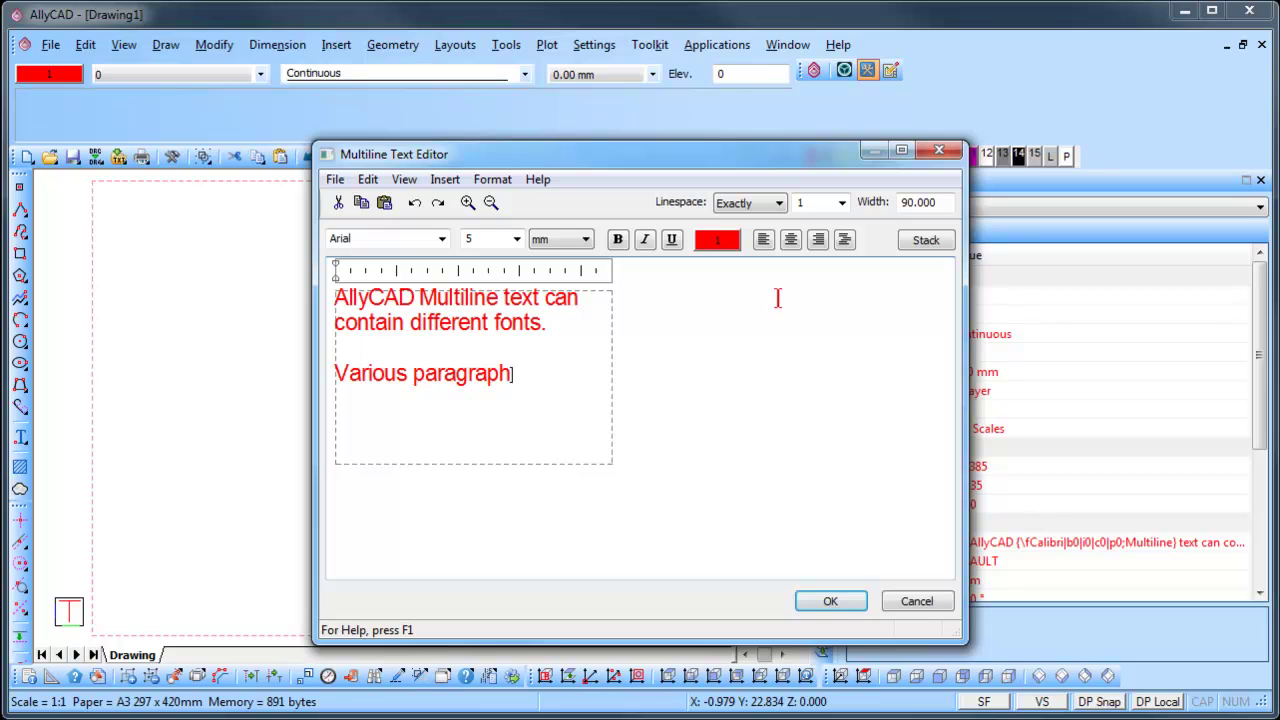
{"action": "type", "text": " styles enab"}
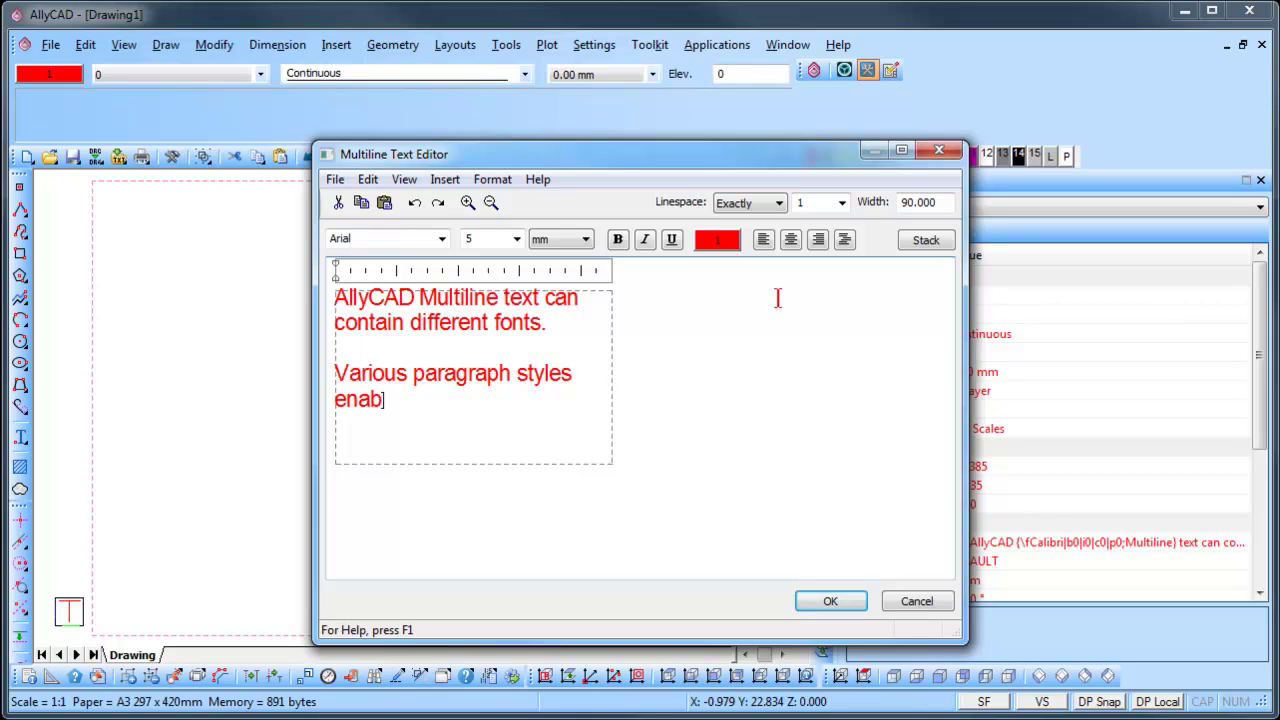
{"action": "type", "text": "ling alig"}
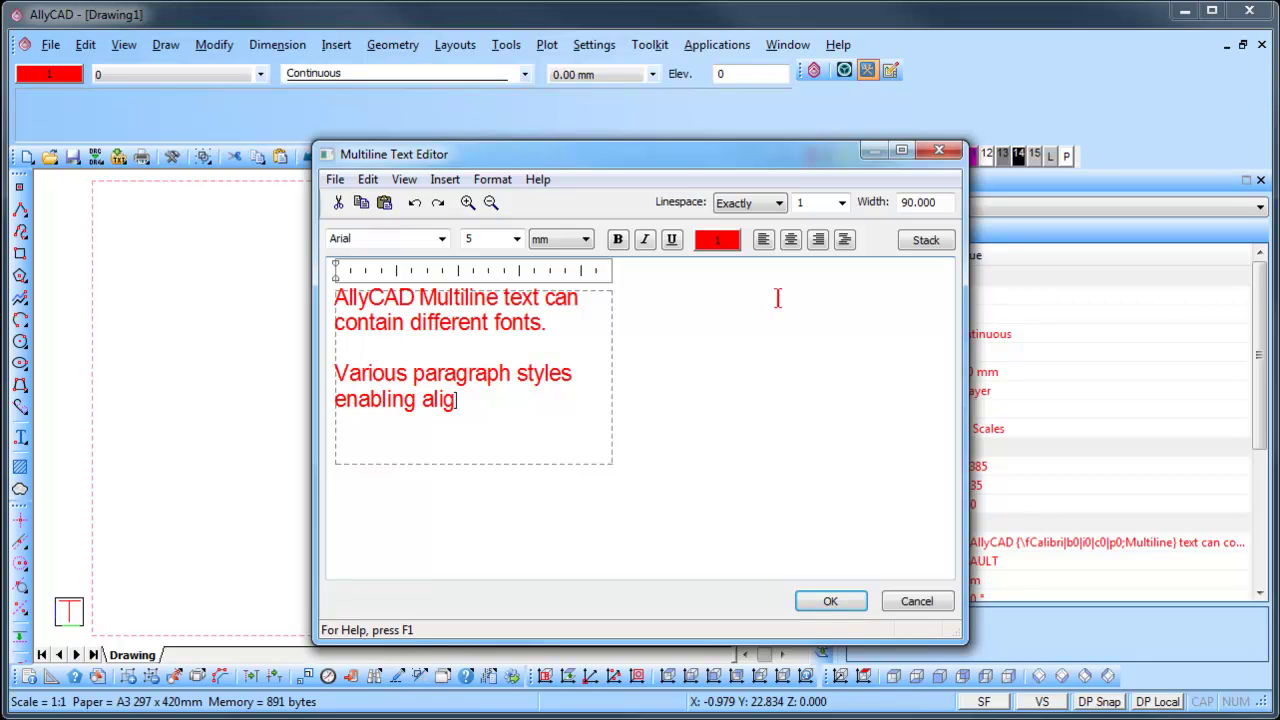
{"action": "type", "text": "nment."}
{"action": "key", "text": "Return"}
{"action": "key", "text": "Return"}
{"action": "type", "text": "Various"}
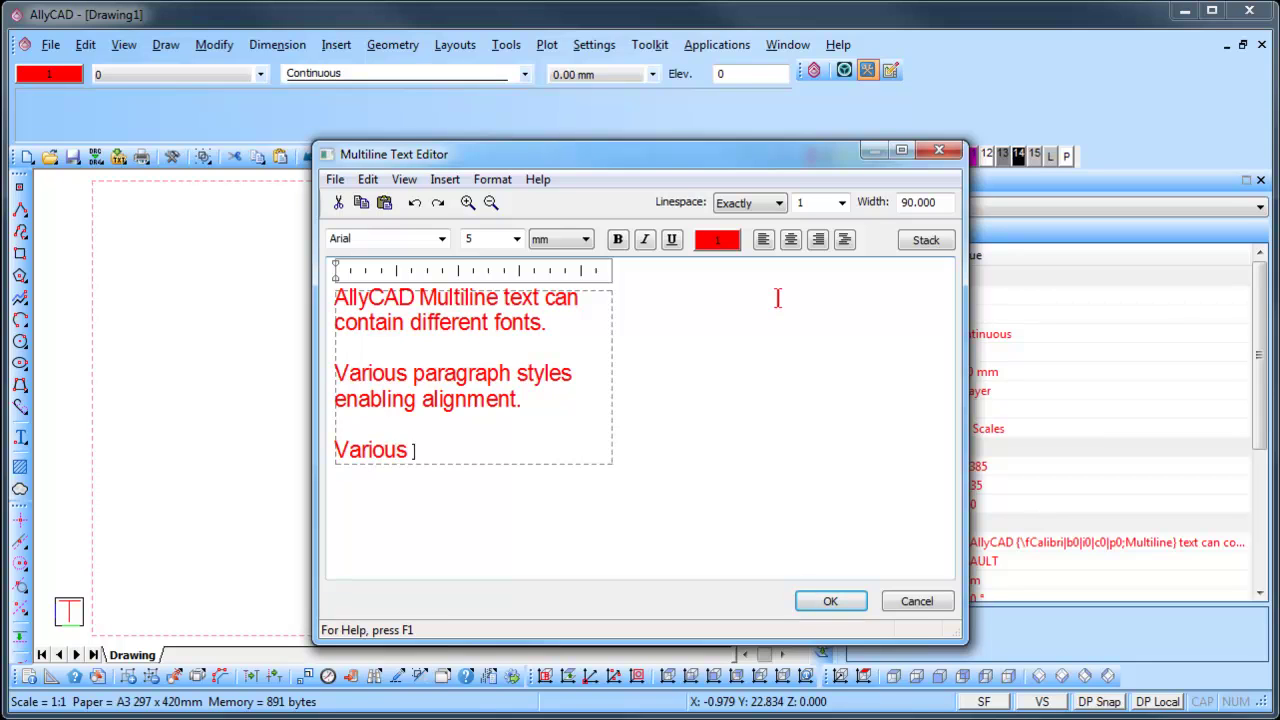
{"action": "type", "text": " styles and c"}
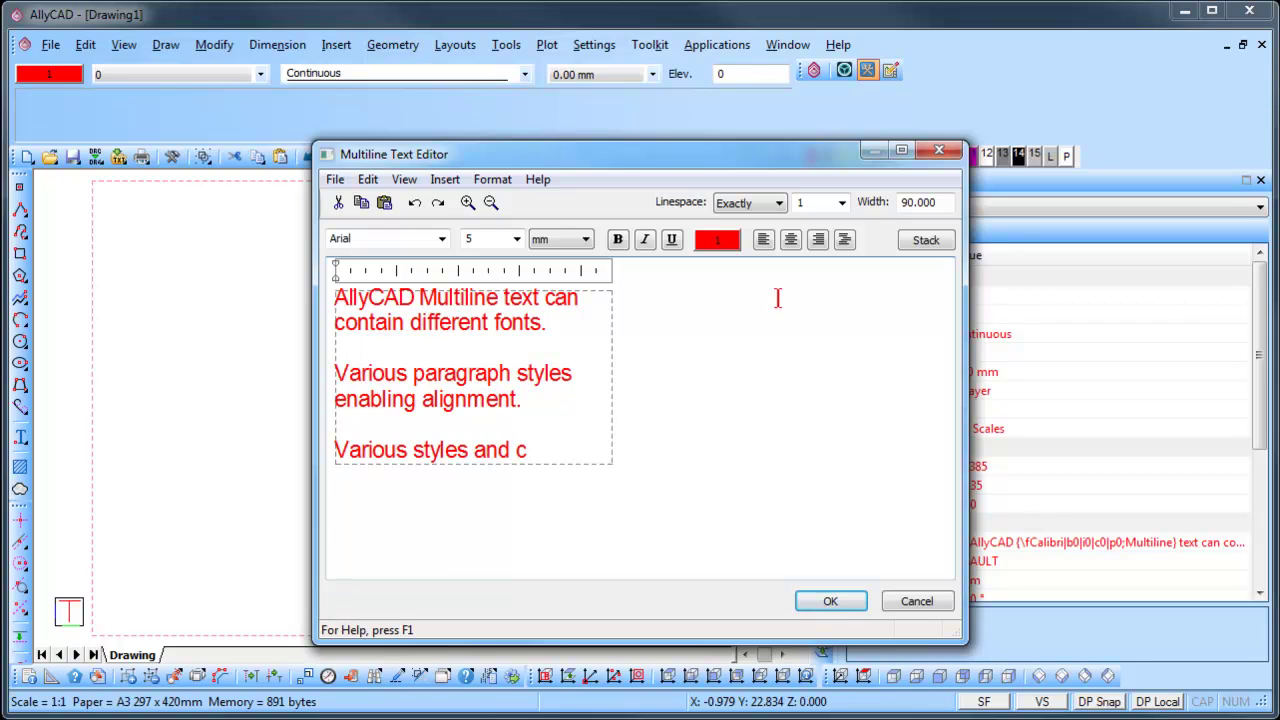
{"action": "type", "text": "olours."}
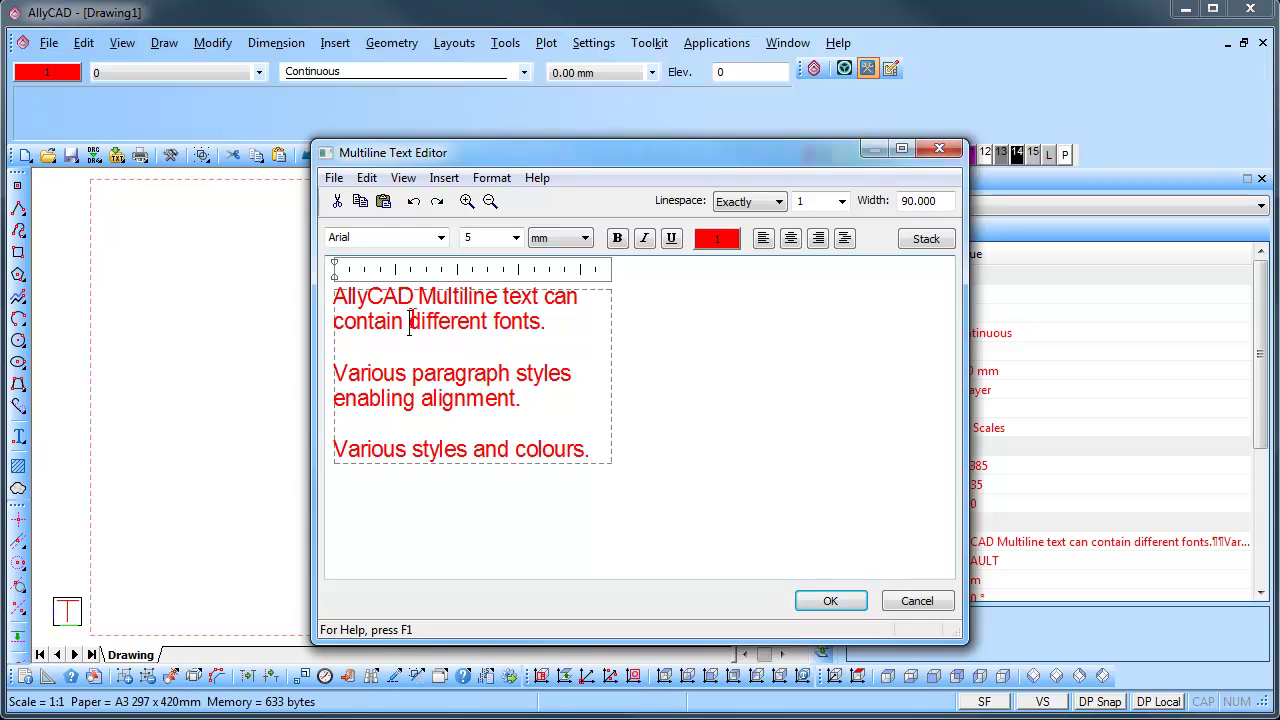
Step: Change the font of the word 'different' to Calibri
{"action": "left_click_drag", "start_coordinate": [409, 320], "coordinate": [487, 320]}
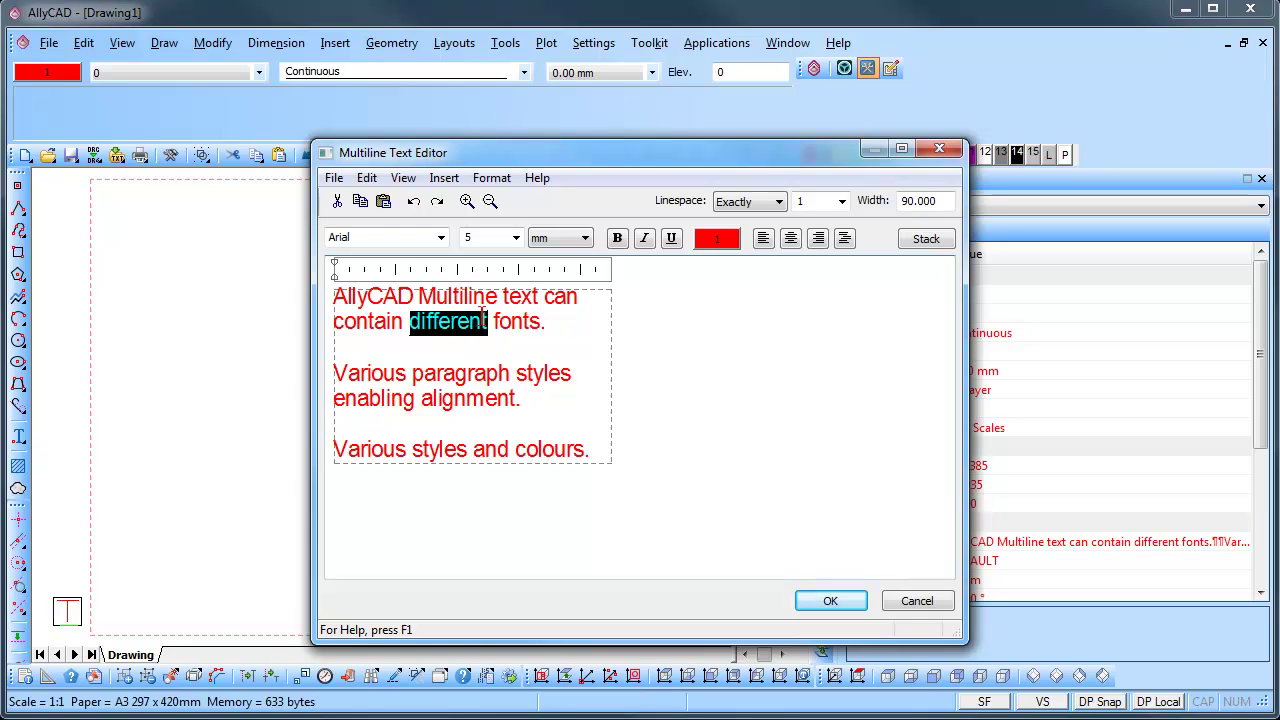
{"action": "left_click", "coordinate": [440, 237]}
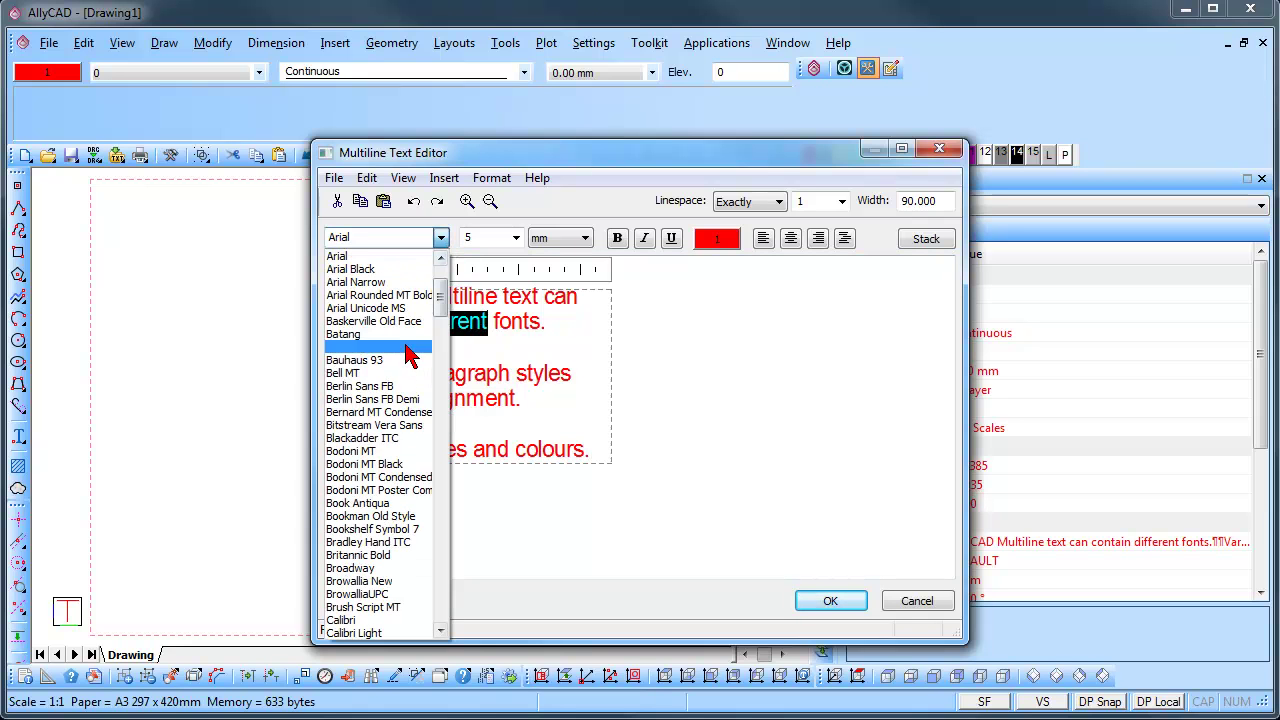
{"action": "left_click", "coordinate": [372, 620]}
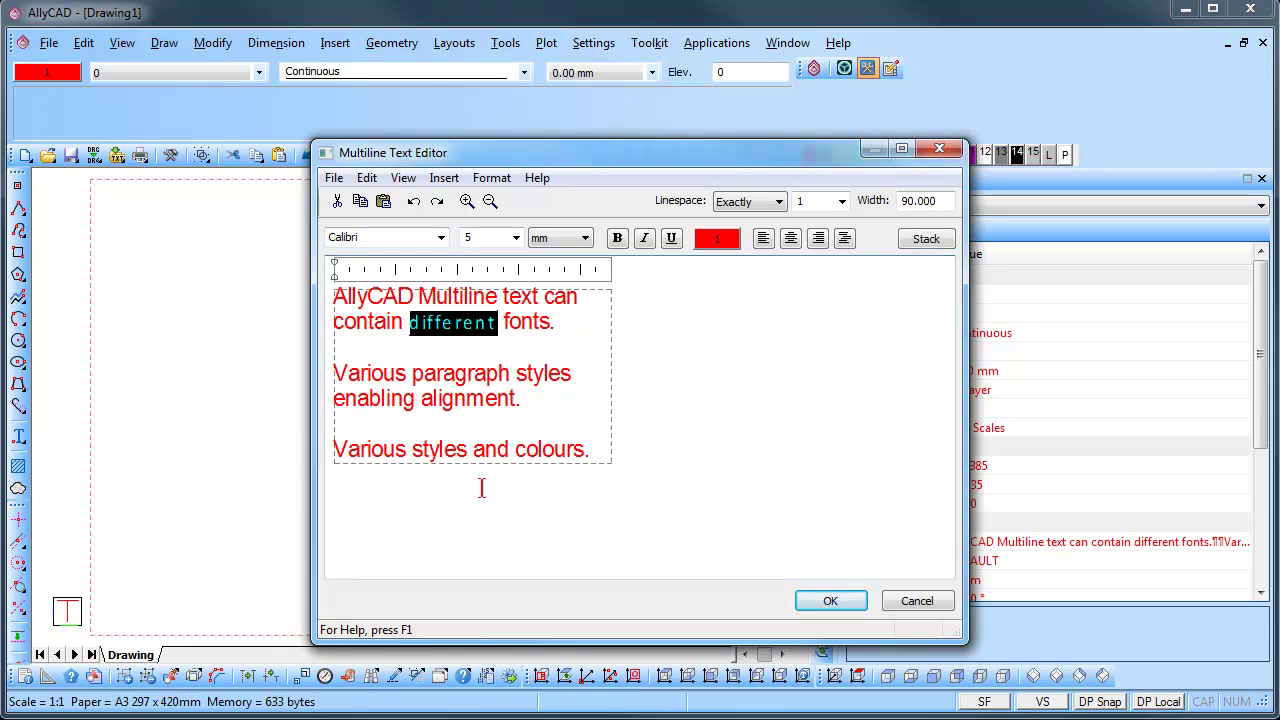
{"action": "left_click", "coordinate": [659, 349]}
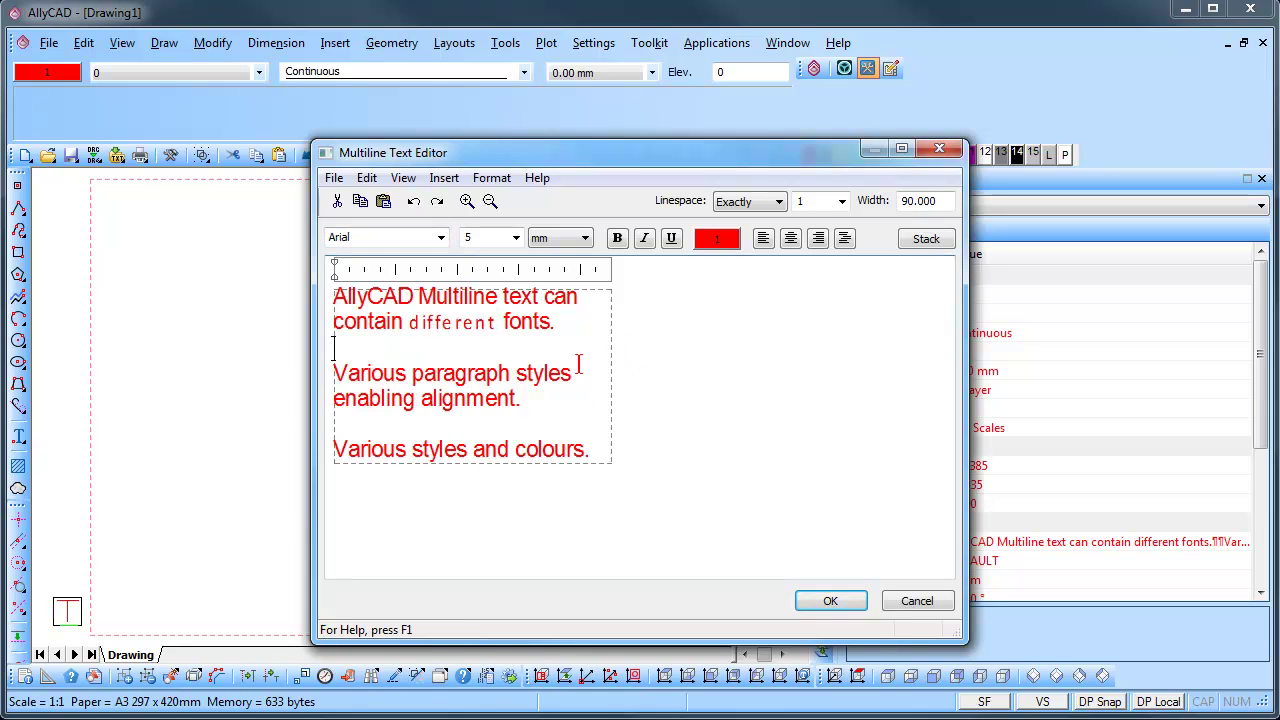
Step: Try a first-line indent, centre and right alignment on the second paragraph, then restore left alignment
{"action": "left_click", "coordinate": [335, 373]}
{"action": "mouse_move", "coordinate": [337, 268]}
{"action": "left_mouse_down"}
{"action": "mouse_move", "coordinate": [376, 288]}
{"action": "mouse_move", "coordinate": [337, 283]}
{"action": "left_mouse_up"}
{"action": "left_click", "coordinate": [790, 240]}
{"action": "left_click", "coordinate": [818, 240]}
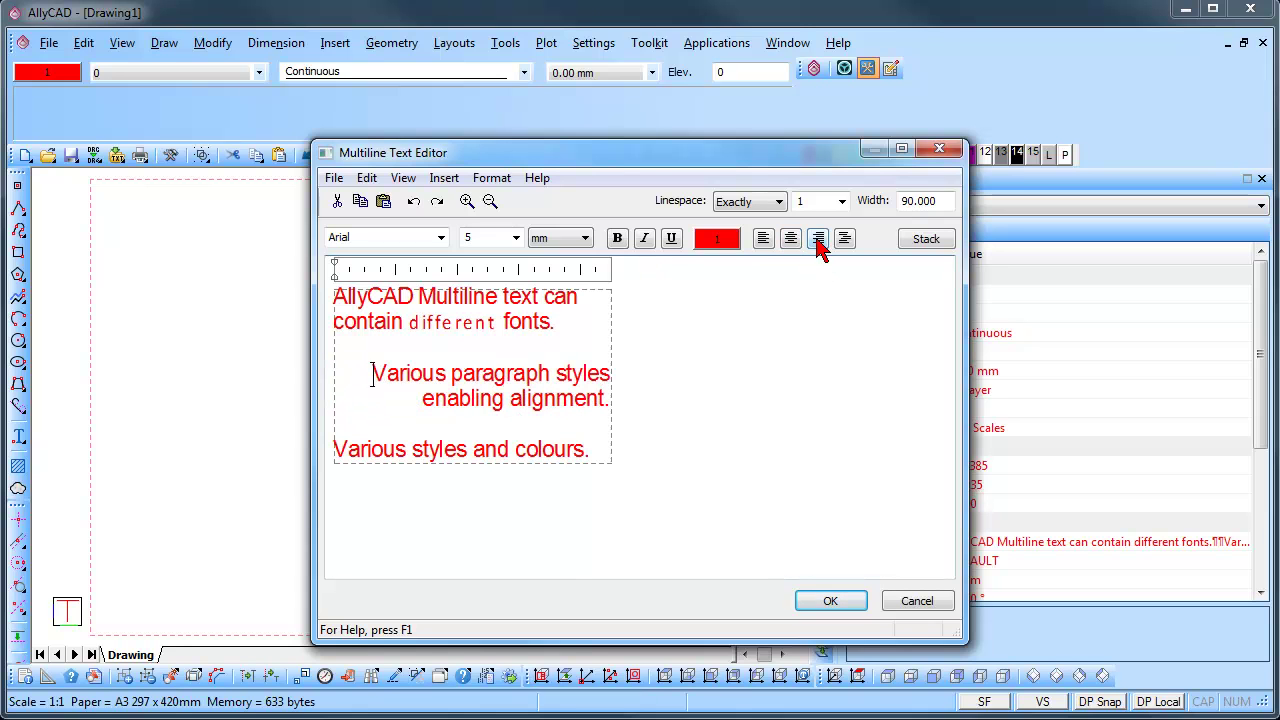
{"action": "left_click", "coordinate": [763, 239]}
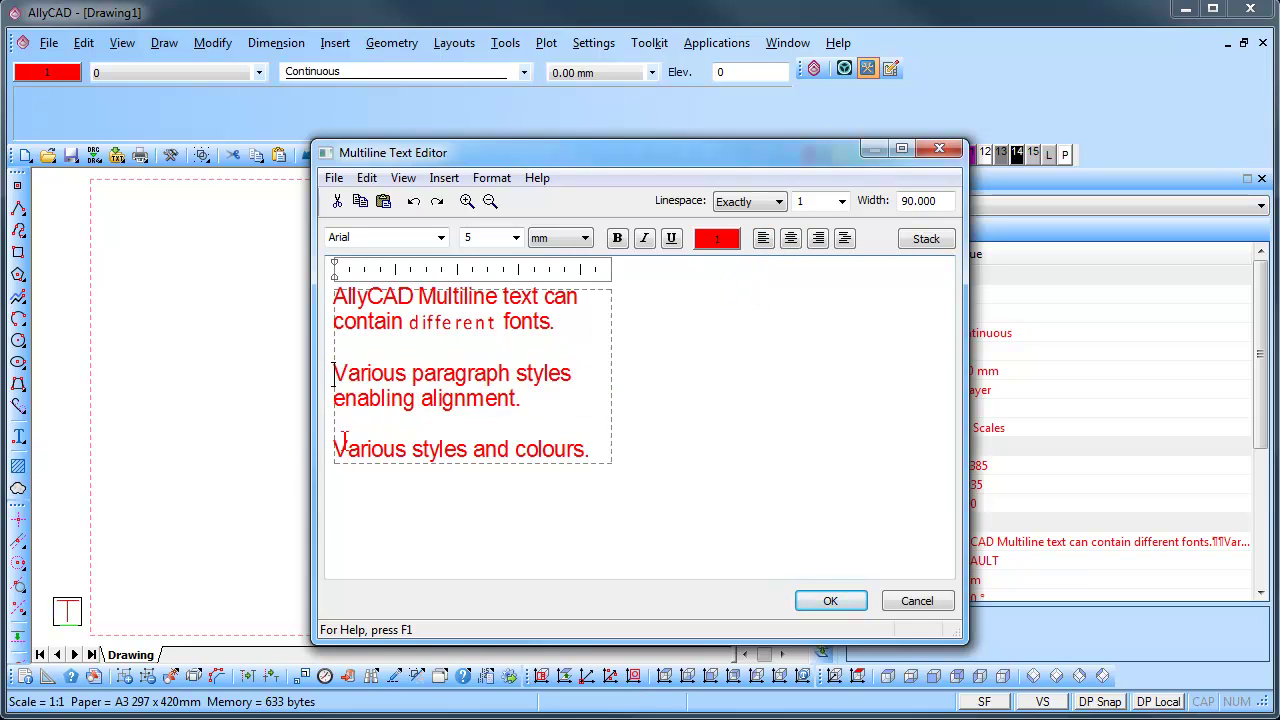
Step: Apply the bold, italic and underline toggles to 'Various styles', leaving it italic
{"action": "left_click_drag", "start_coordinate": [331, 443], "coordinate": [465, 449]}
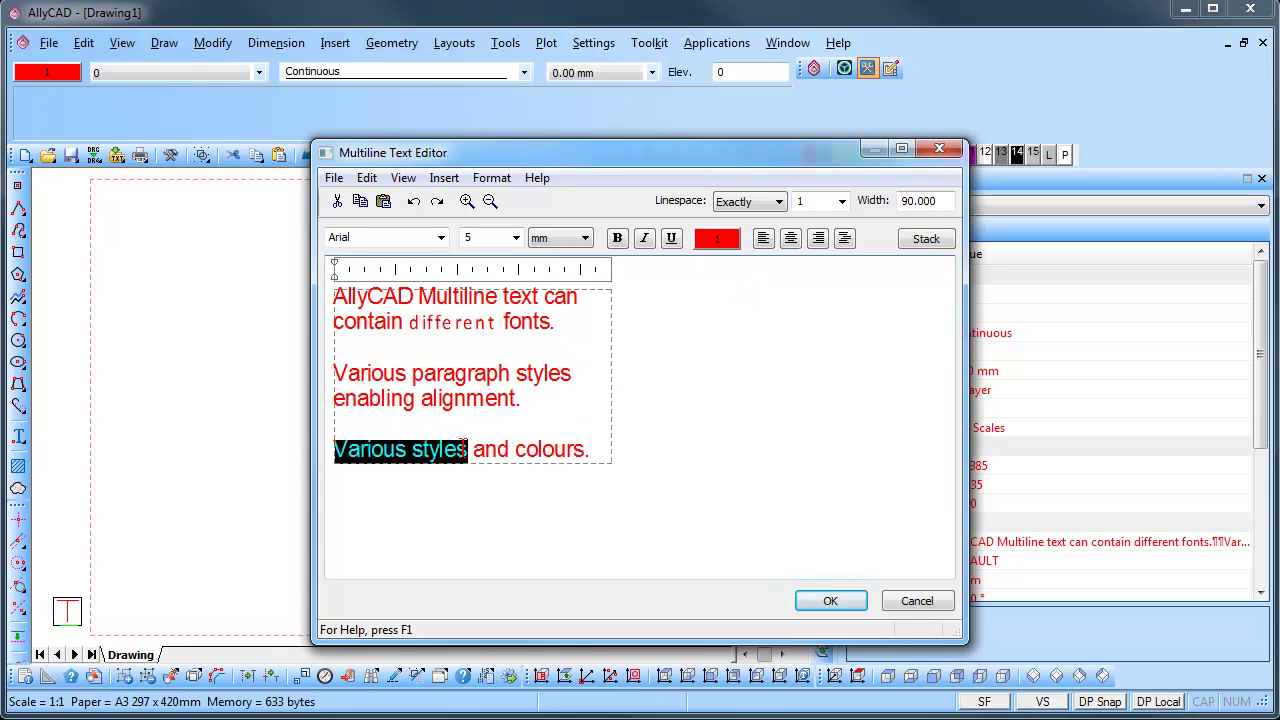
{"action": "left_click", "coordinate": [617, 245]}
{"action": "left_click", "coordinate": [643, 242]}
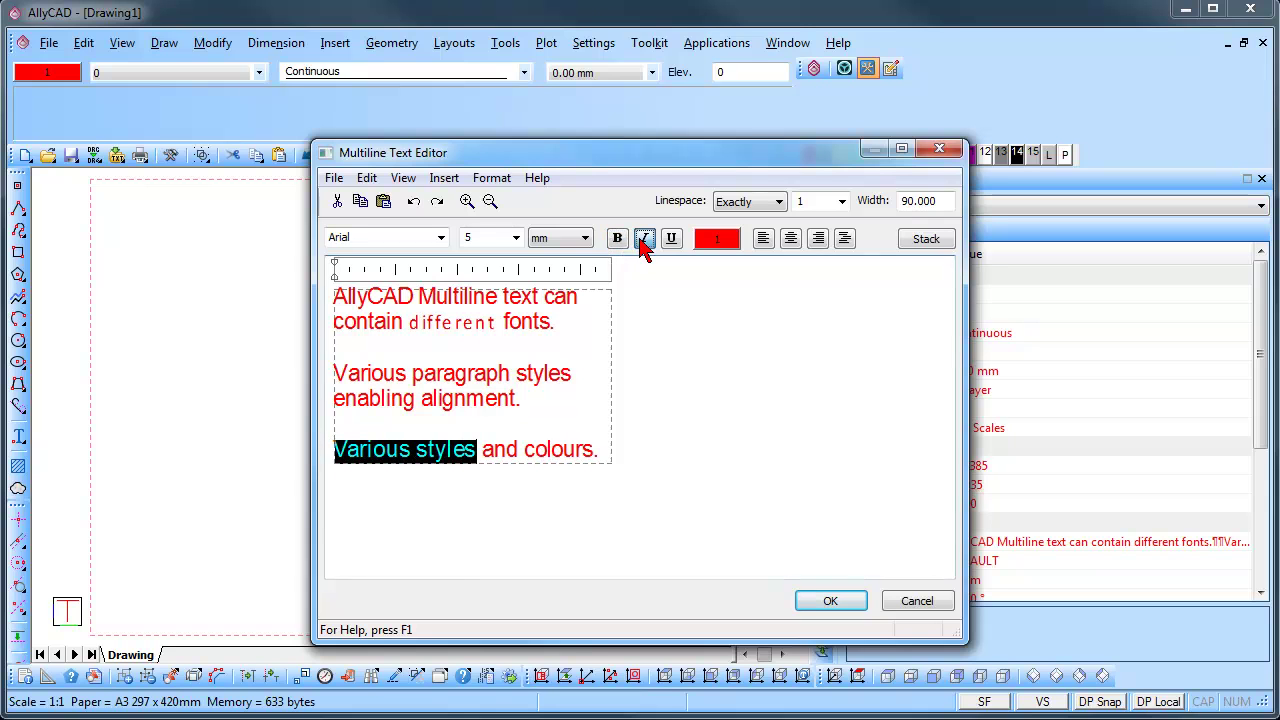
{"action": "left_click", "coordinate": [670, 240]}
{"action": "left_click", "coordinate": [544, 376]}
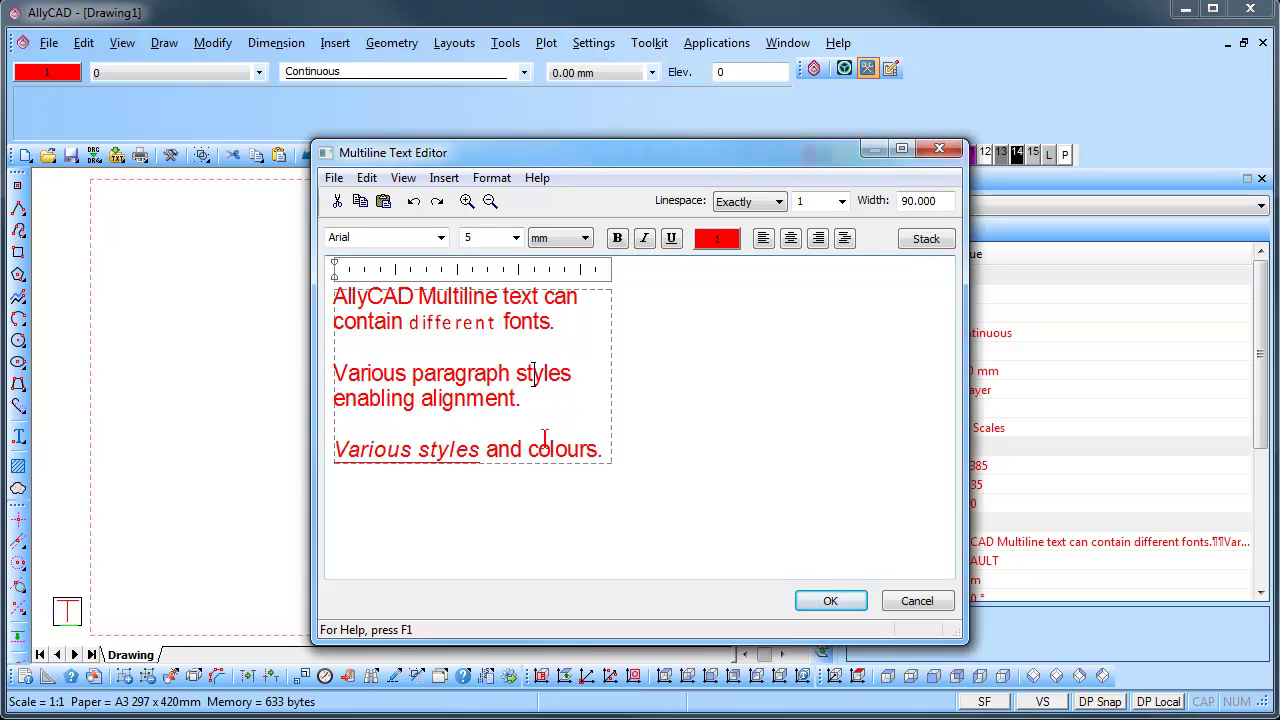
Step: Colour the word 'colours' with blue pen 8
{"action": "left_click_drag", "start_coordinate": [528, 449], "coordinate": [590, 449]}
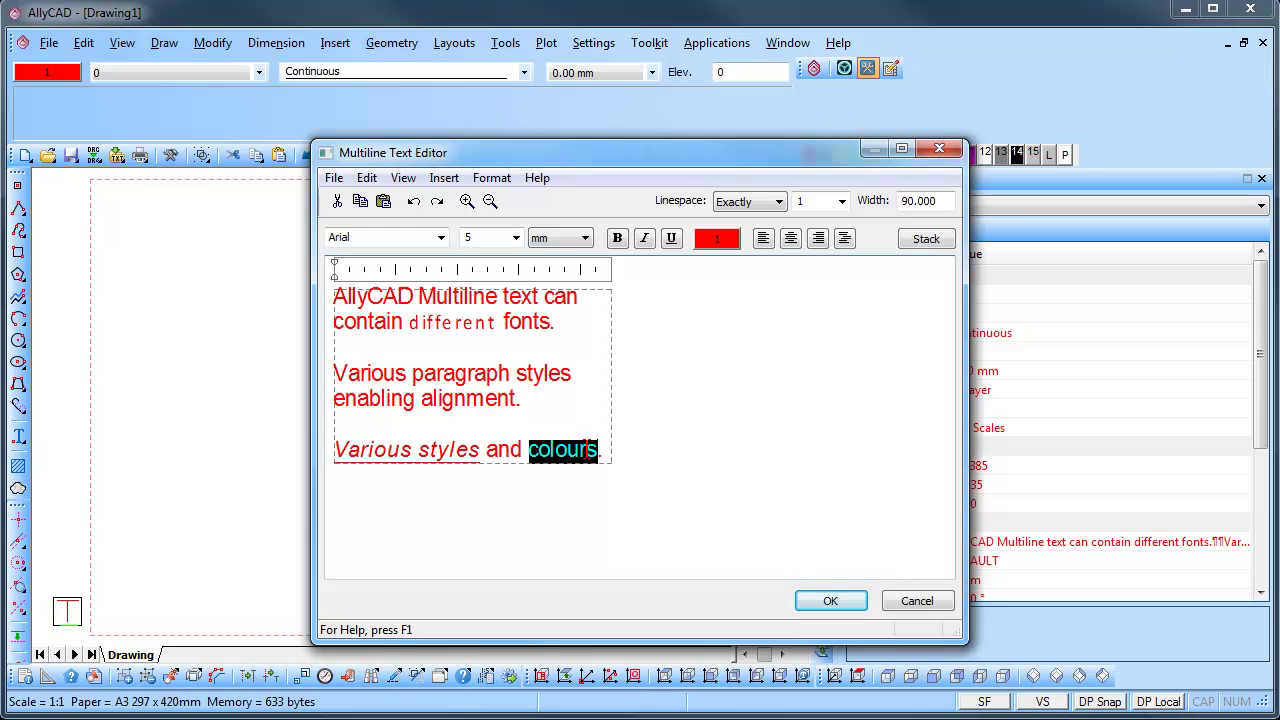
{"action": "left_click", "coordinate": [716, 238]}
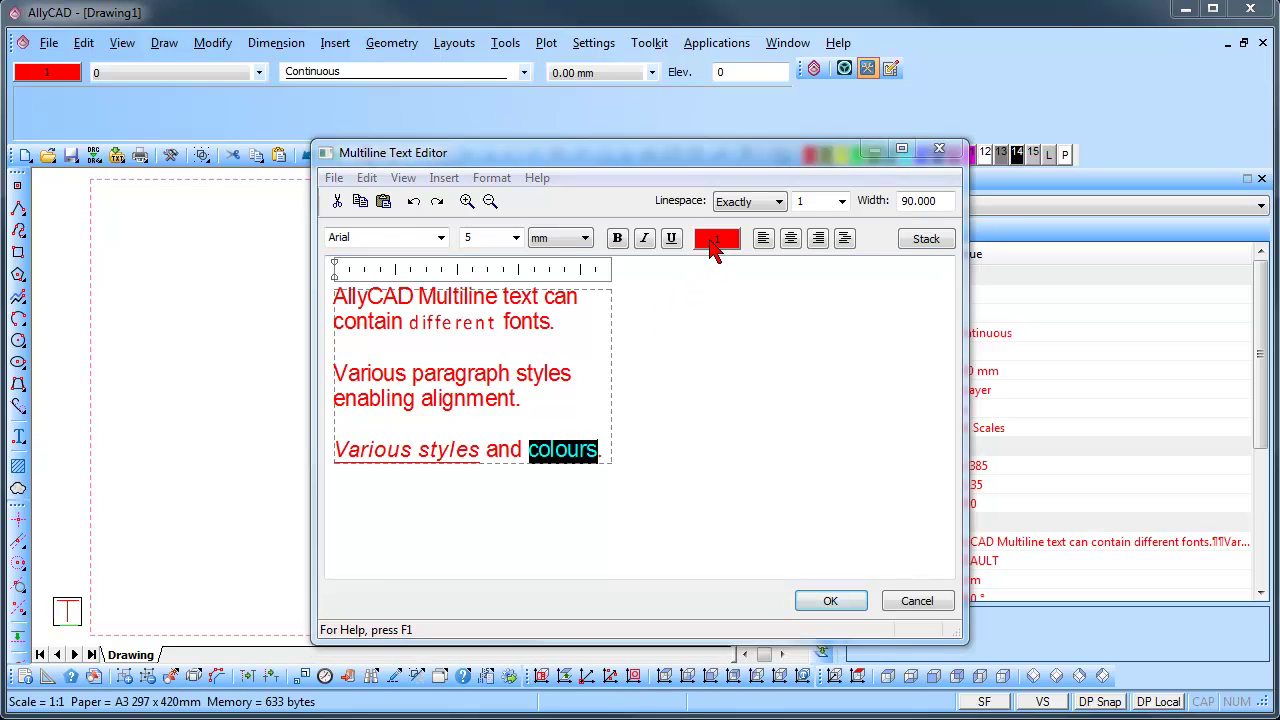
{"action": "left_click", "coordinate": [612, 247]}
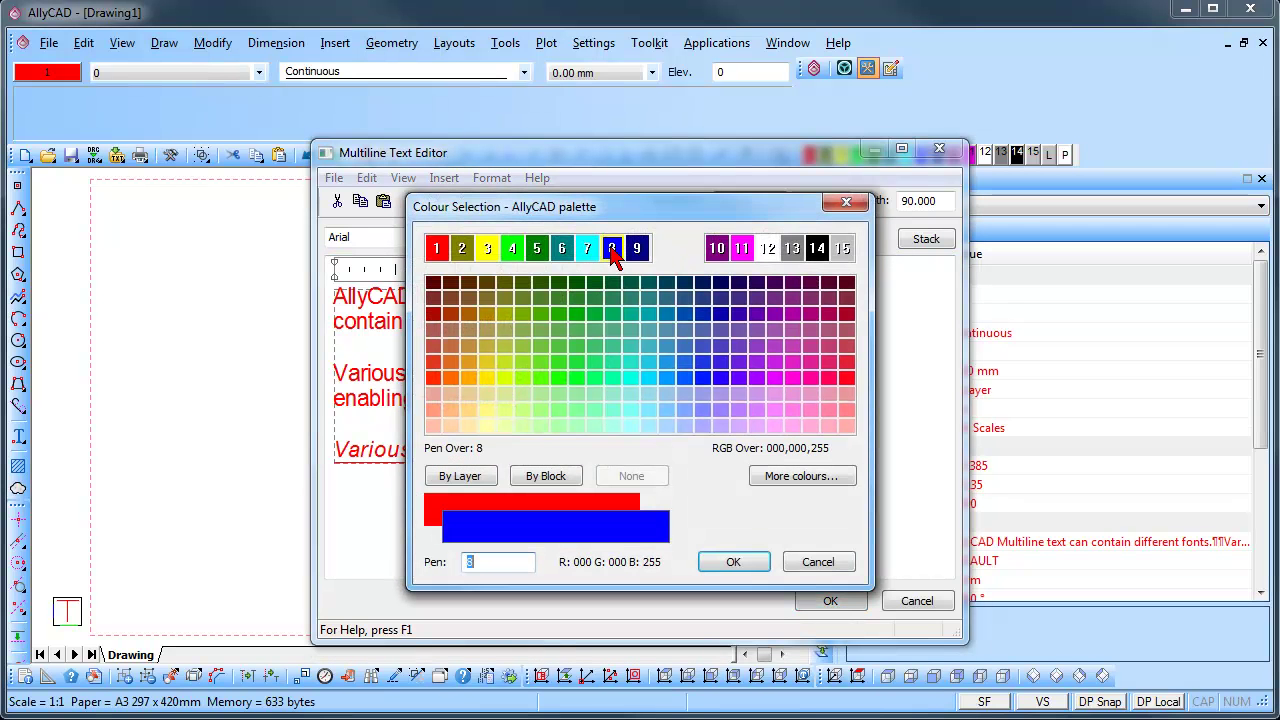
{"action": "left_click", "coordinate": [730, 561]}
{"action": "left_click", "coordinate": [678, 448]}
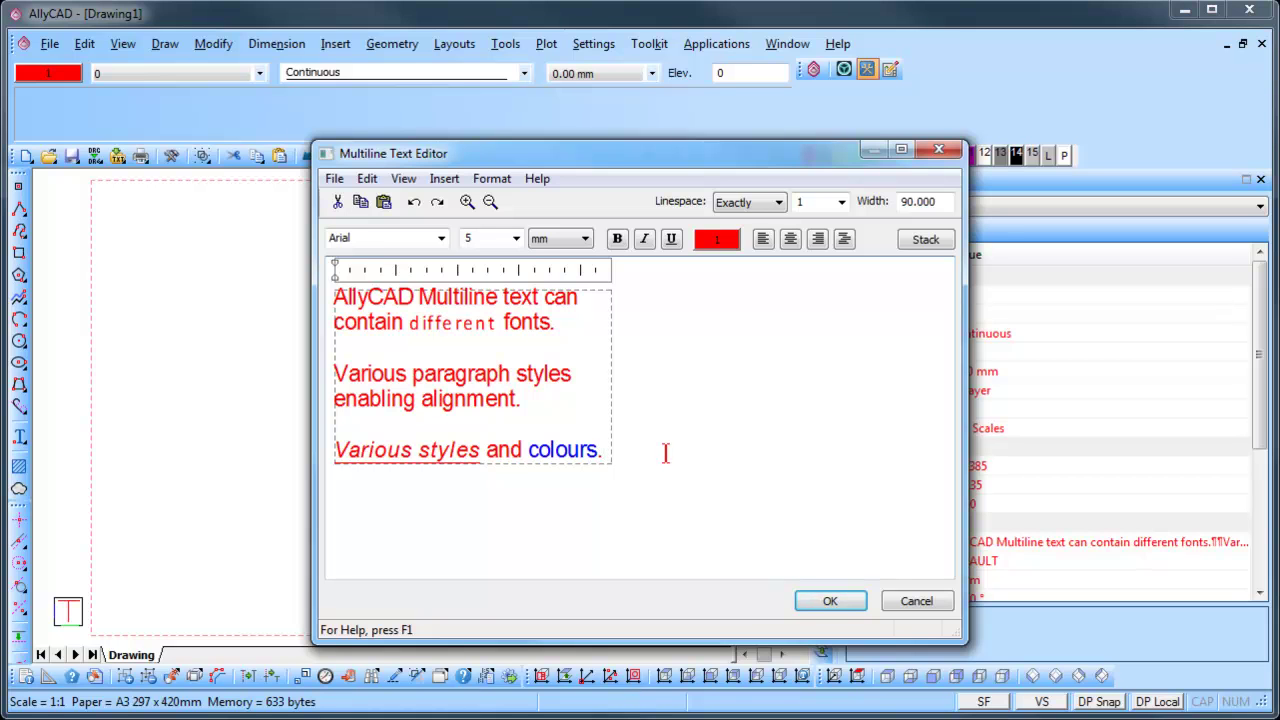
Step: Dismiss the Insert Symbol list and accept the multiline text onto the drawing
{"action": "left_click", "coordinate": [444, 179]}
{"action": "mouse_move", "coordinate": [463, 207]}
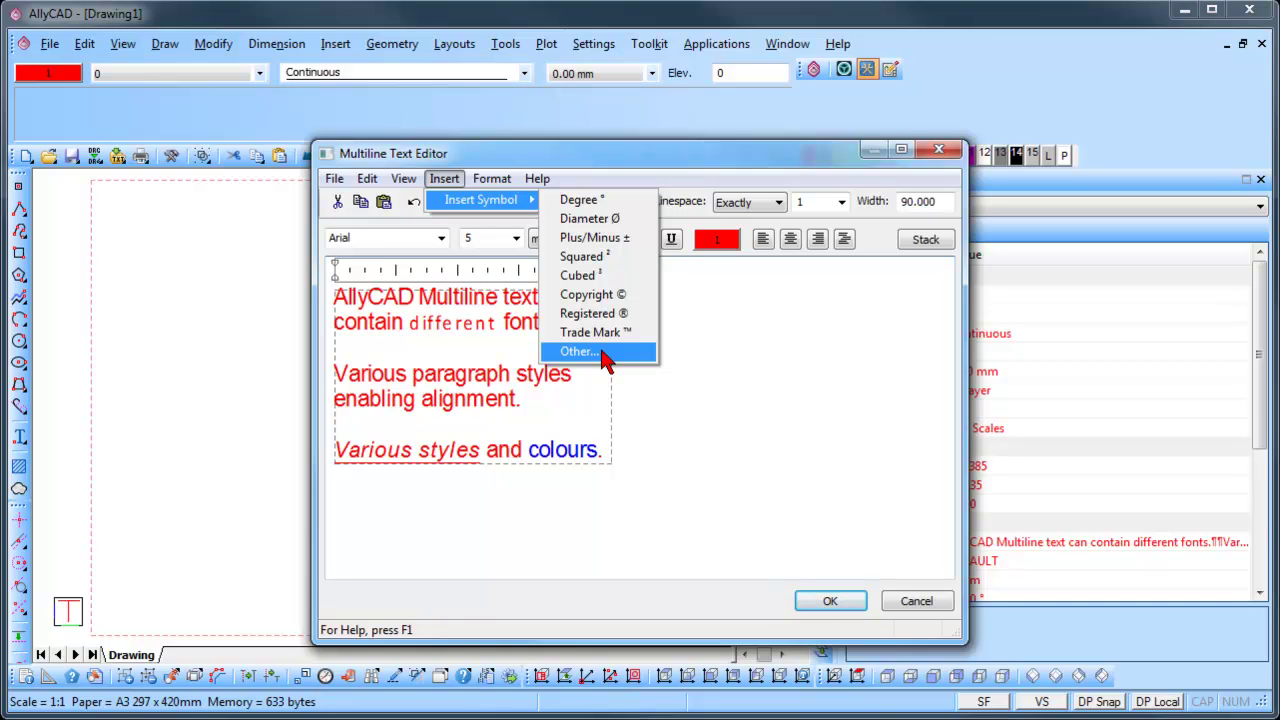
{"action": "left_click", "coordinate": [649, 429]}
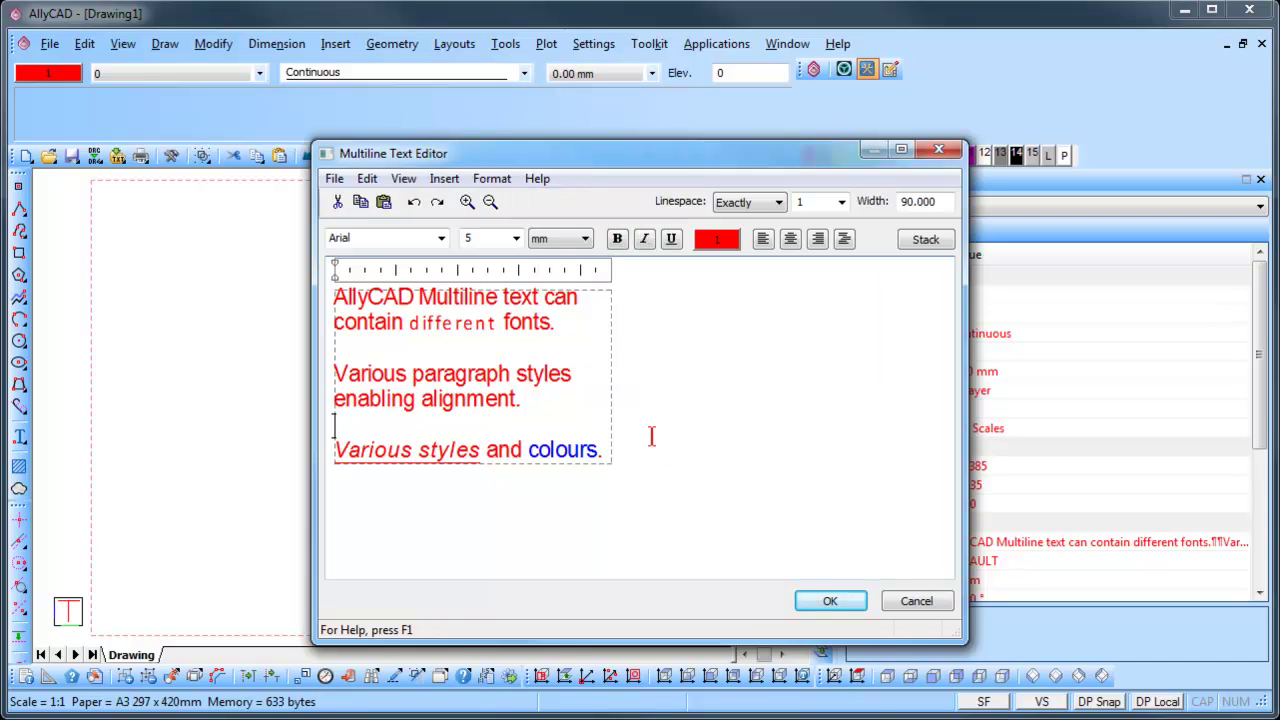
{"action": "left_click", "coordinate": [831, 601]}
Step: Reopen the multiline text without changes, then delete it from the sheet
{"action": "key", "text": "Escape"}
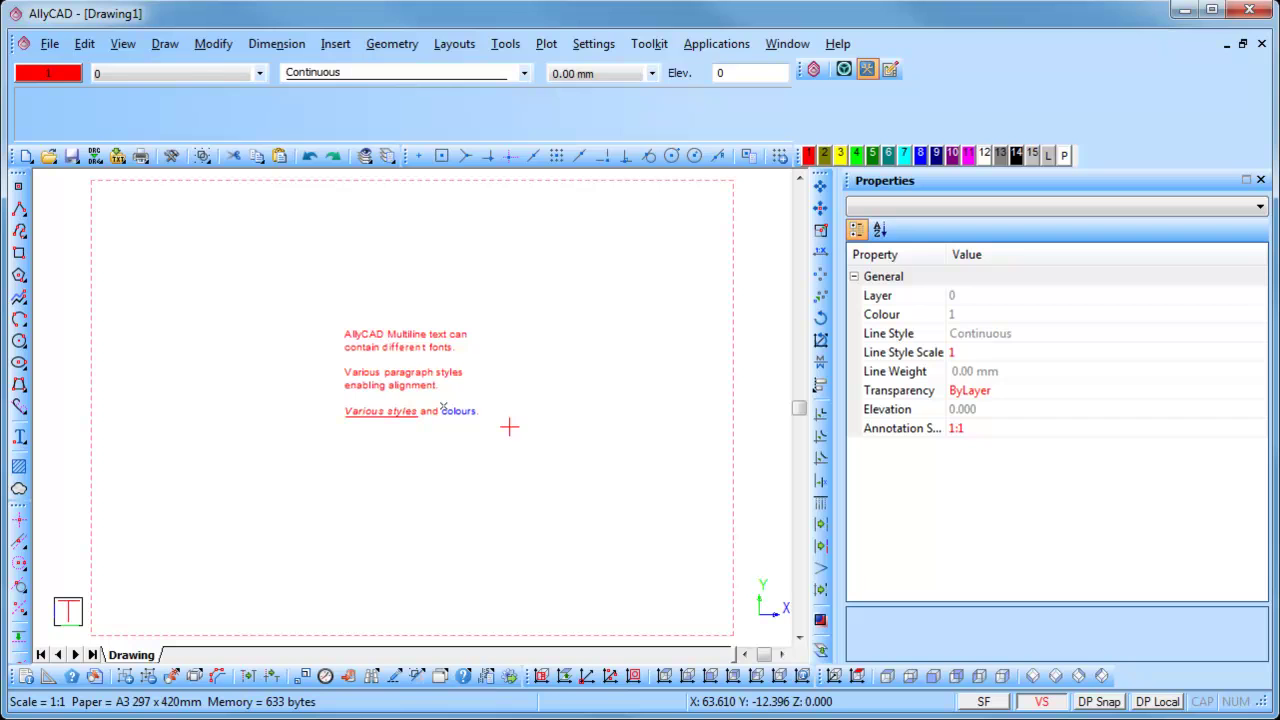
{"action": "double_click", "coordinate": [411, 360]}
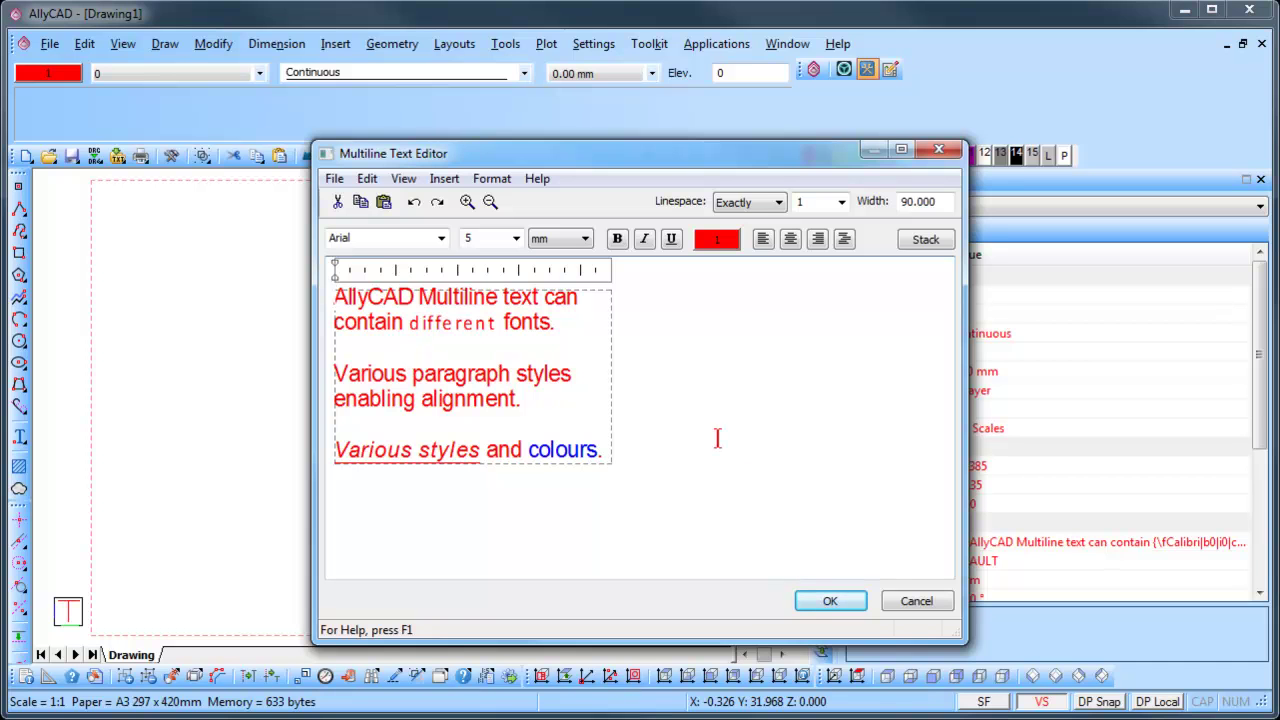
{"action": "left_click", "coordinate": [830, 600]}
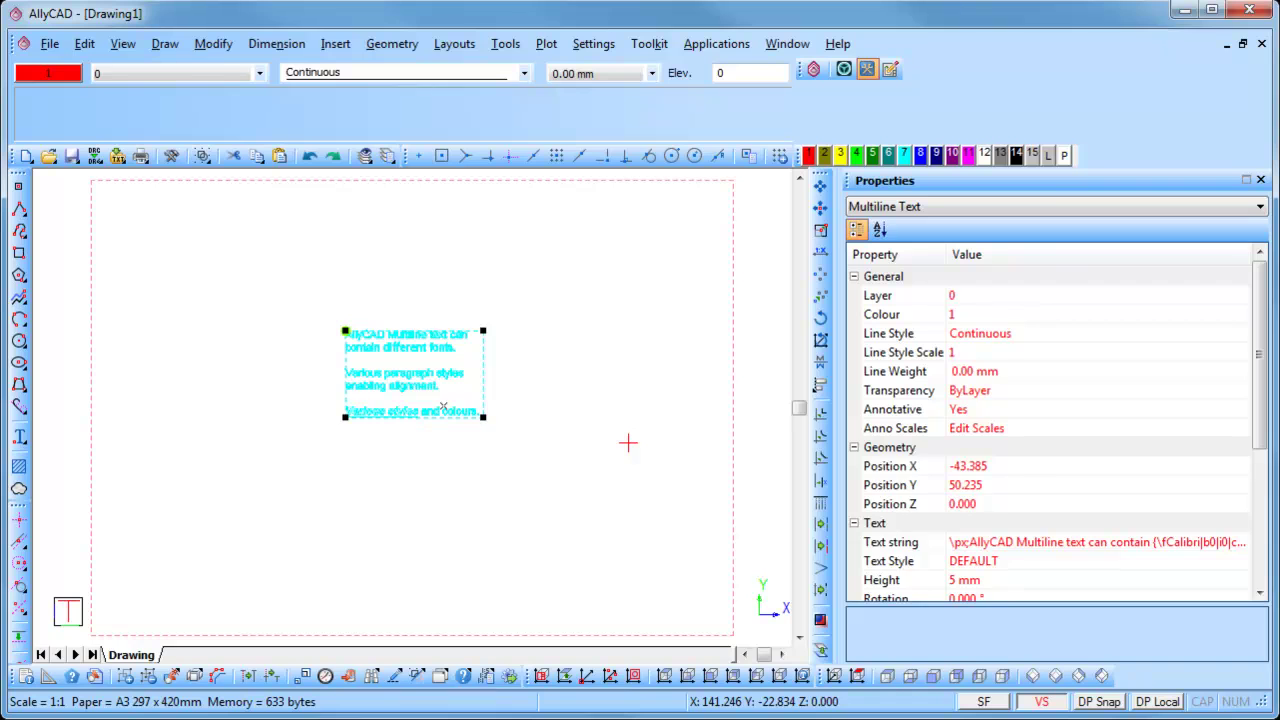
{"action": "key", "text": "Delete"}
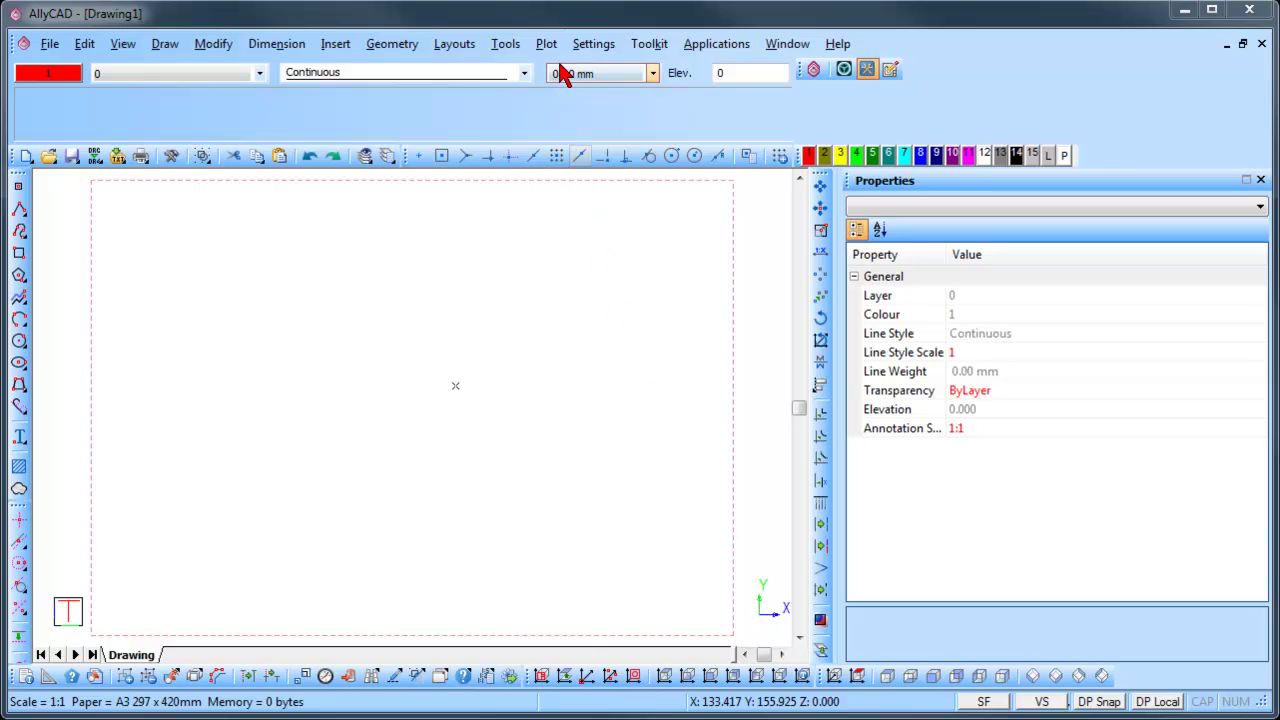
Step: Enable 'Use legacy Text/Dim entry' under Legacy Settings in System Settings and confirm
{"action": "left_click", "coordinate": [592, 50]}
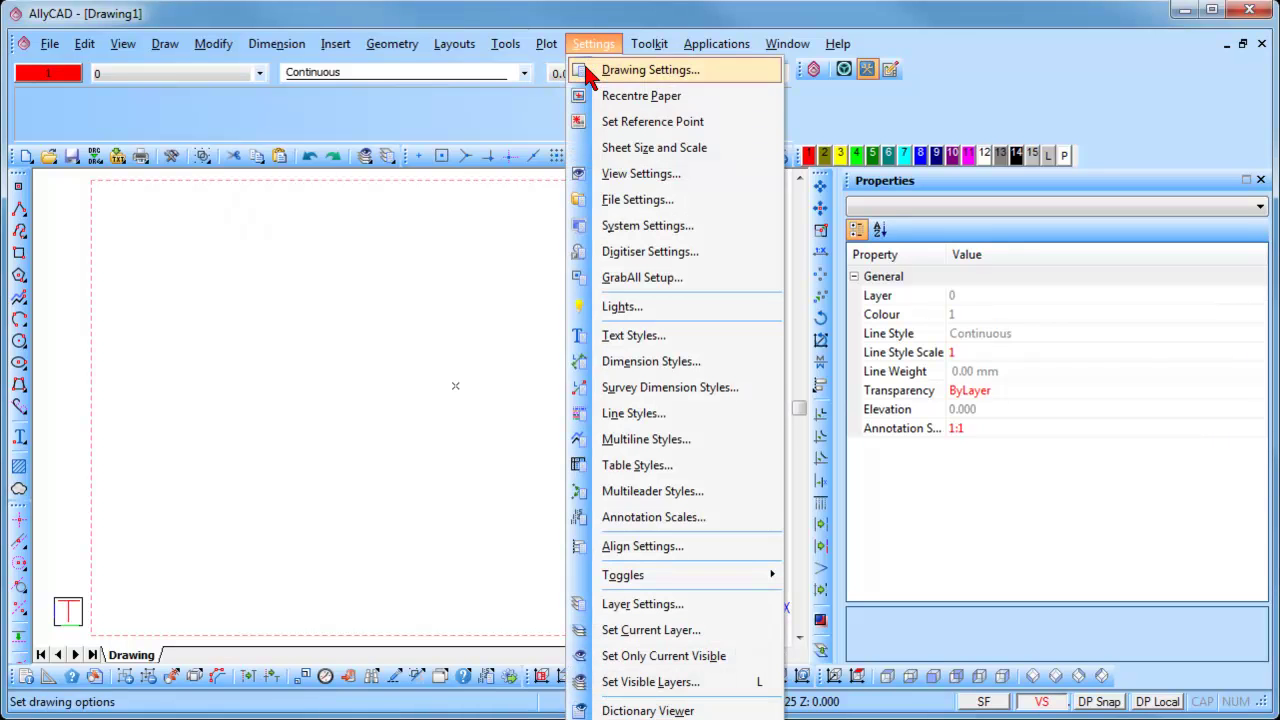
{"action": "left_click", "coordinate": [622, 228]}
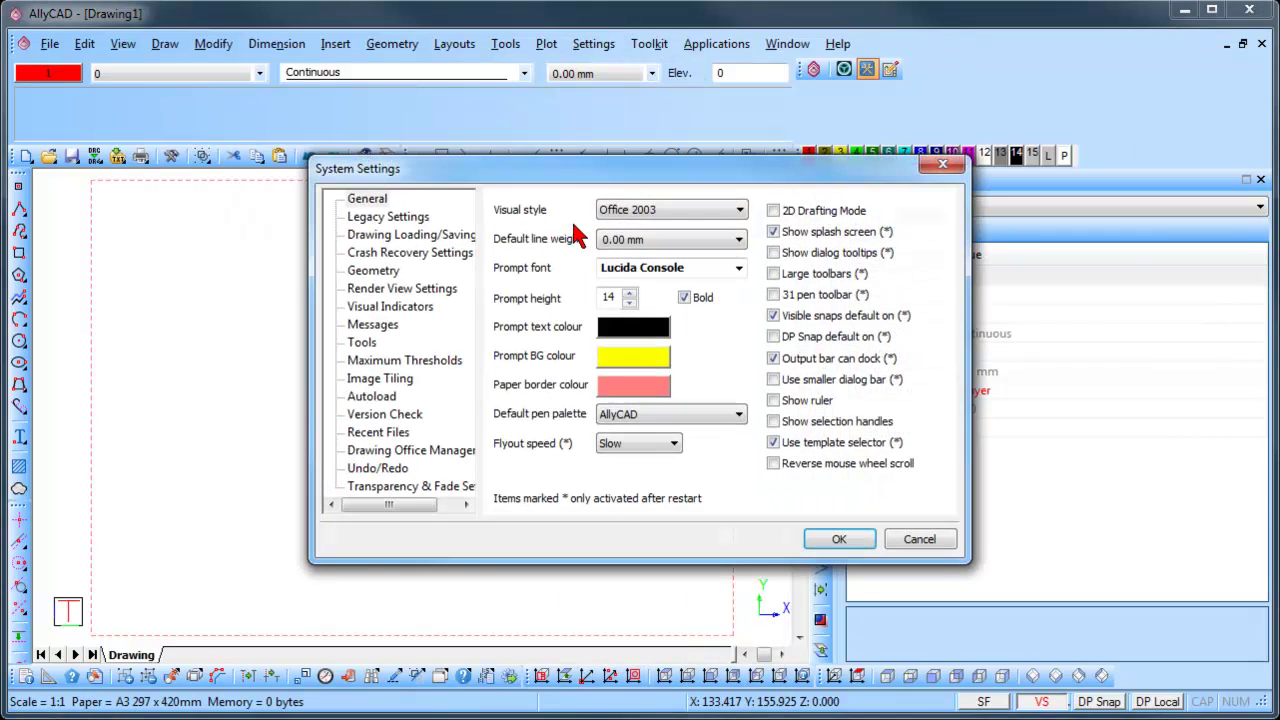
{"action": "left_click", "coordinate": [416, 222]}
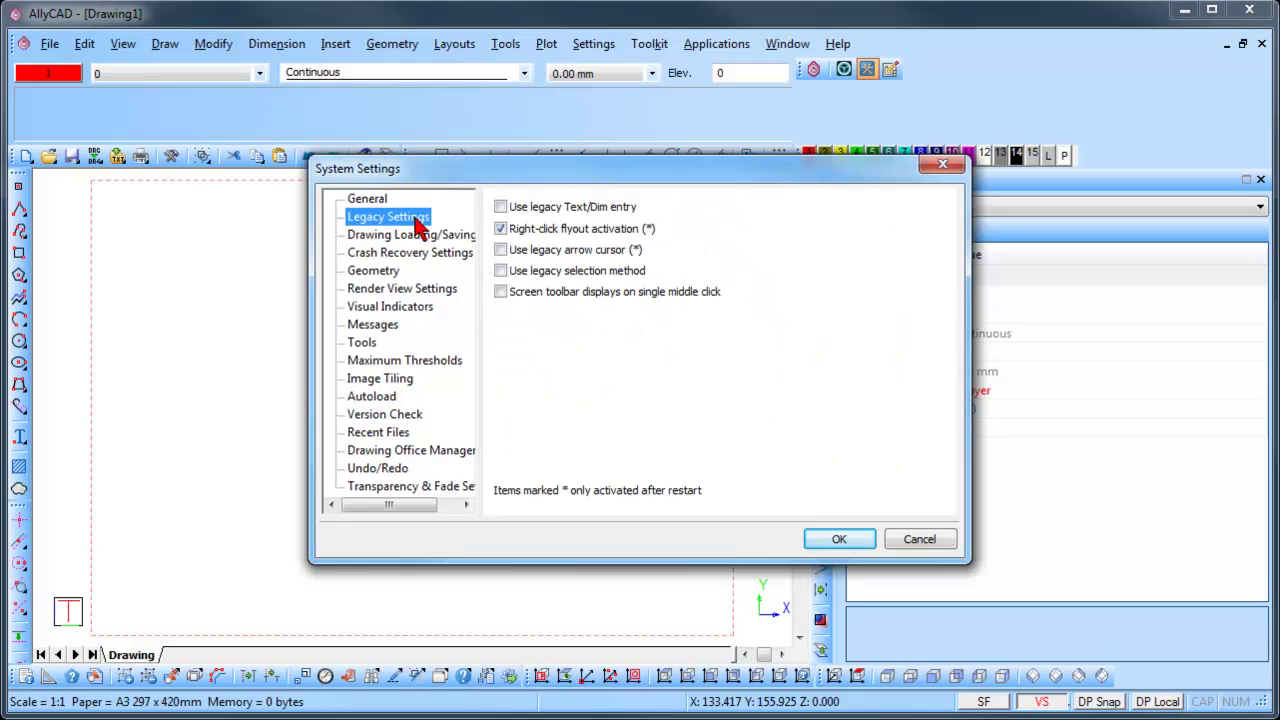
{"action": "left_click", "coordinate": [501, 207]}
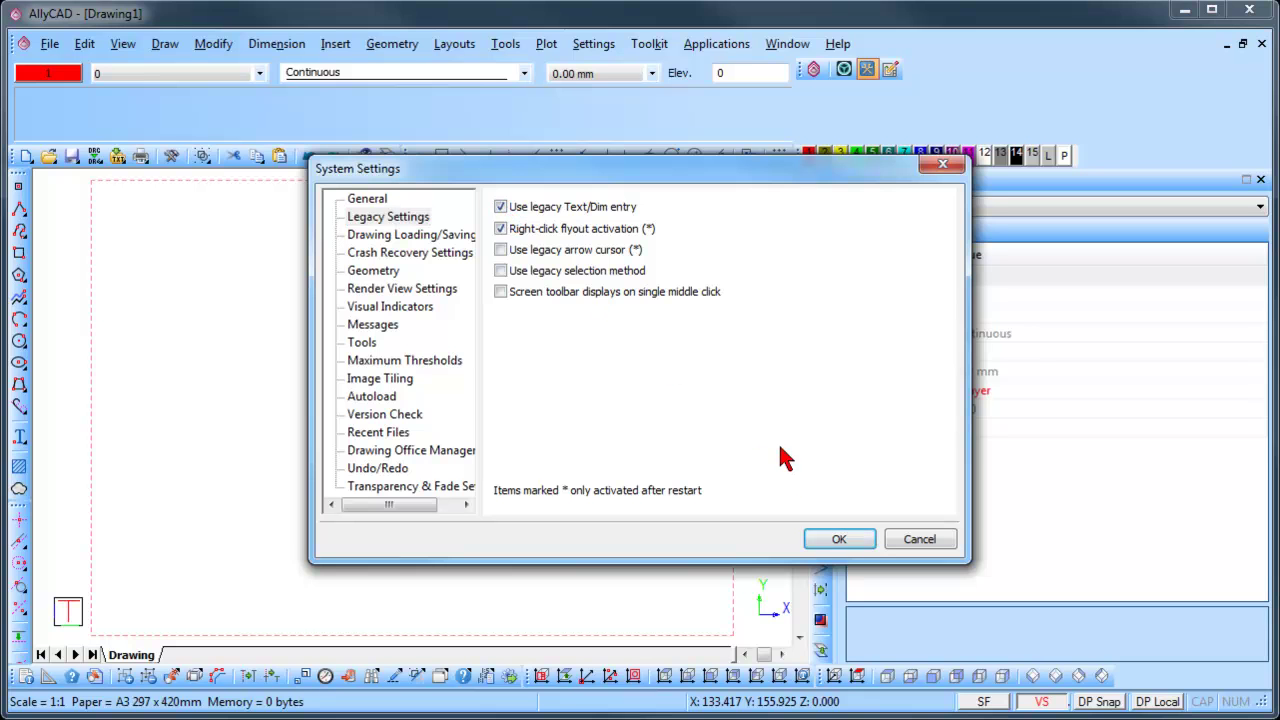
{"action": "left_click", "coordinate": [830, 539]}
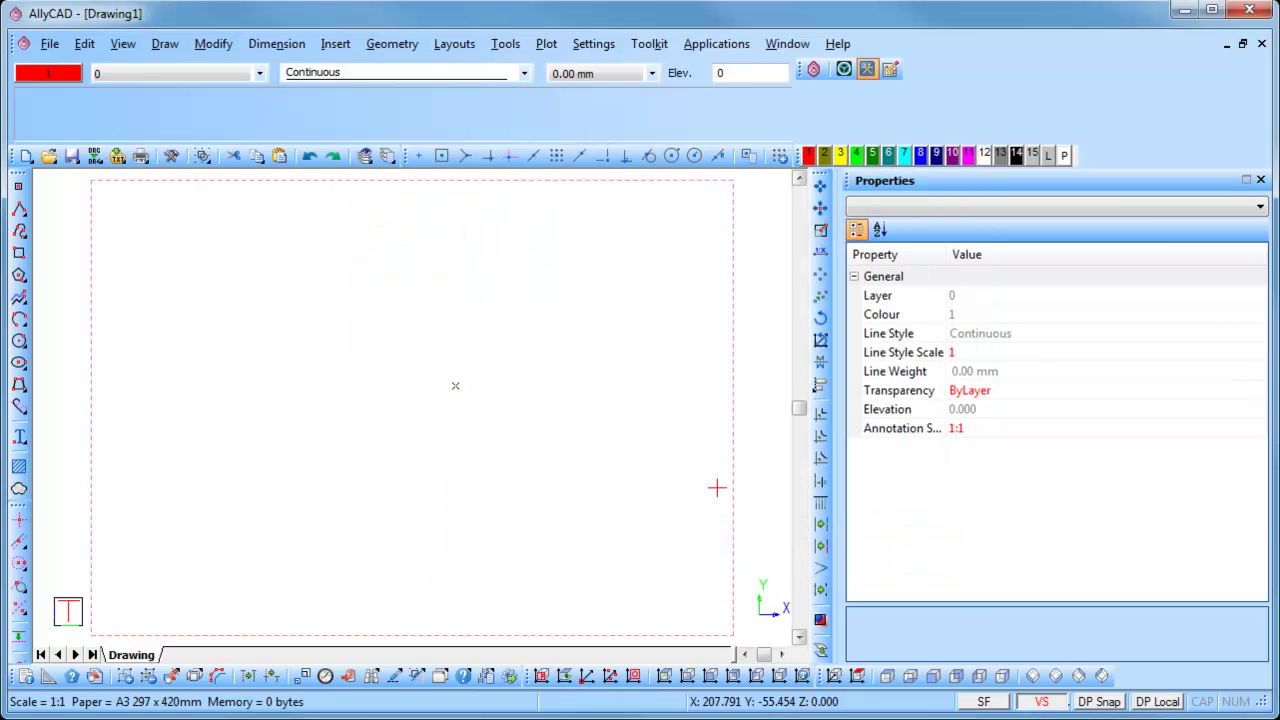
Step: Place the multi-line legacy text 'AllyCAD legacy text.' near the centre of the A3 sheet
{"action": "left_click", "coordinate": [165, 46]}
{"action": "mouse_move", "coordinate": [286, 537]}
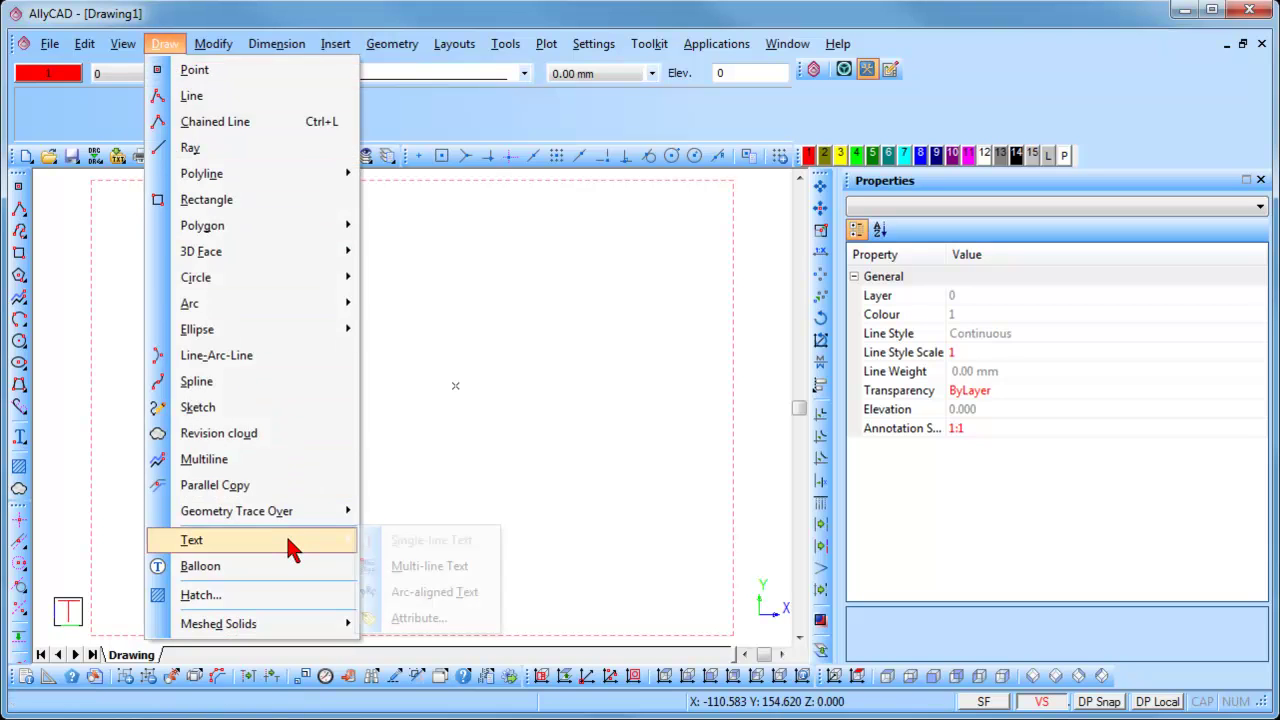
{"action": "left_click", "coordinate": [466, 570]}
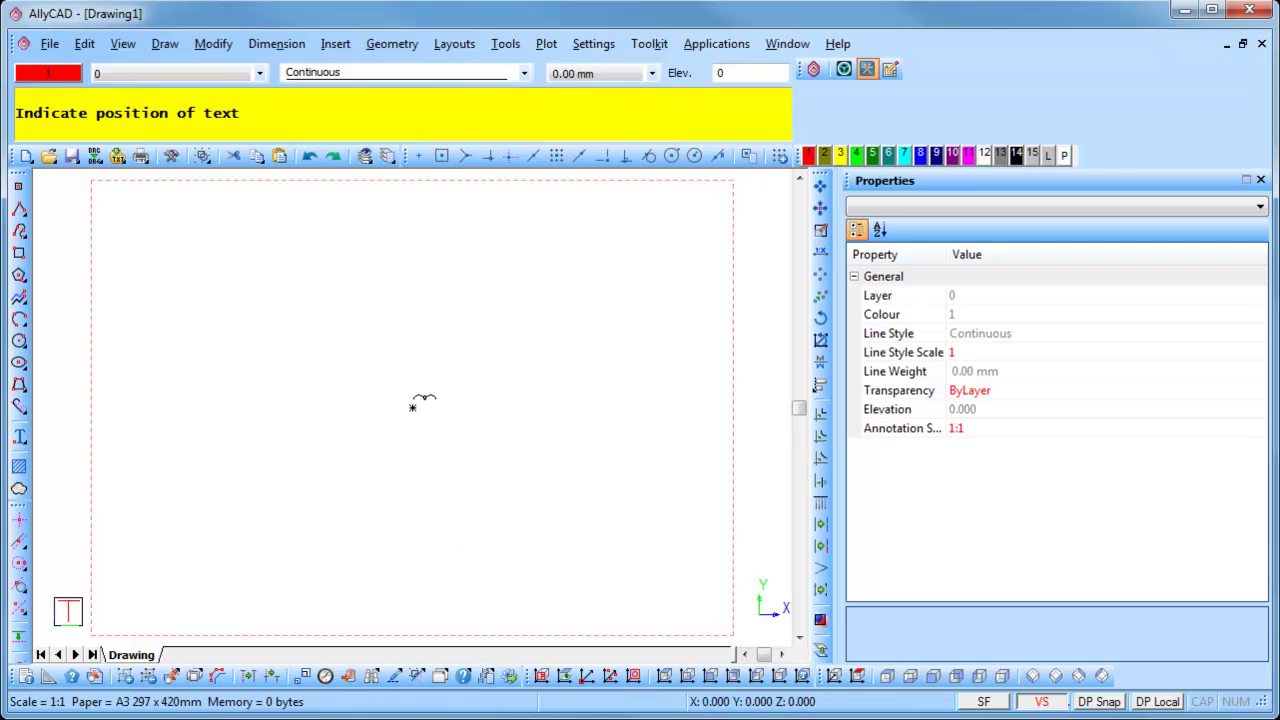
{"action": "left_click", "coordinate": [412, 407]}
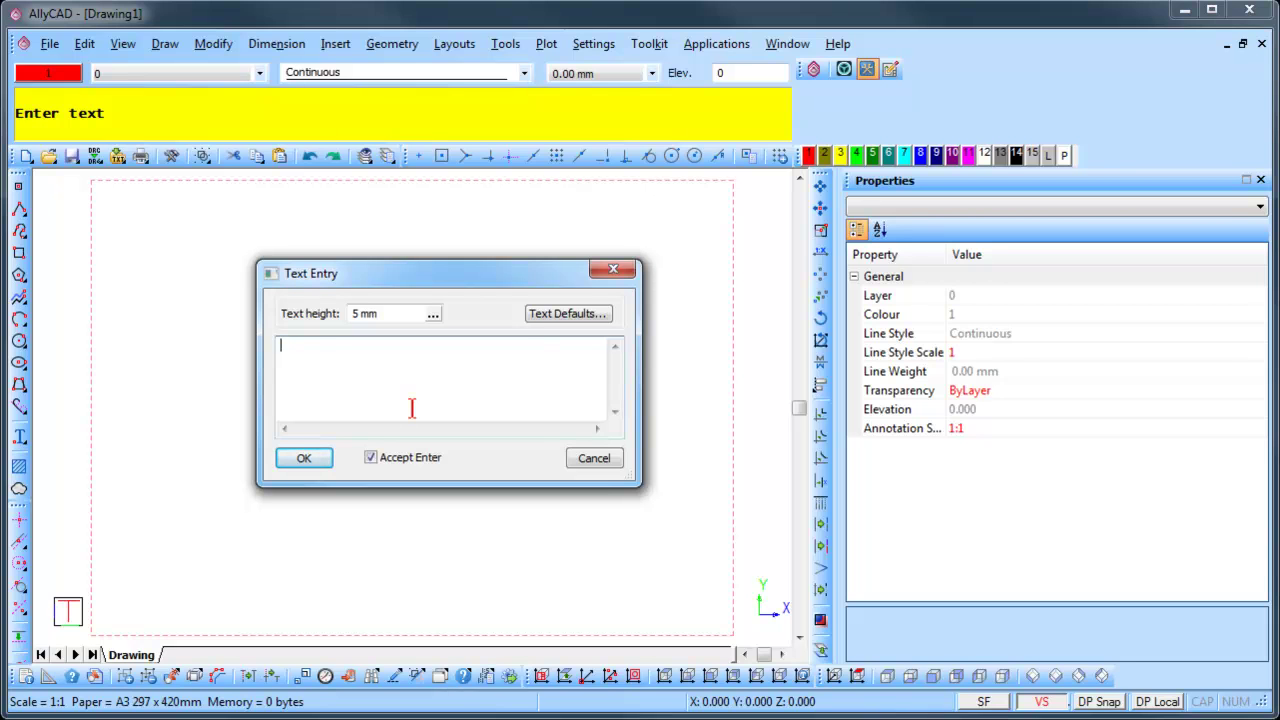
{"action": "type", "text": "AllyCAD legacy text."}
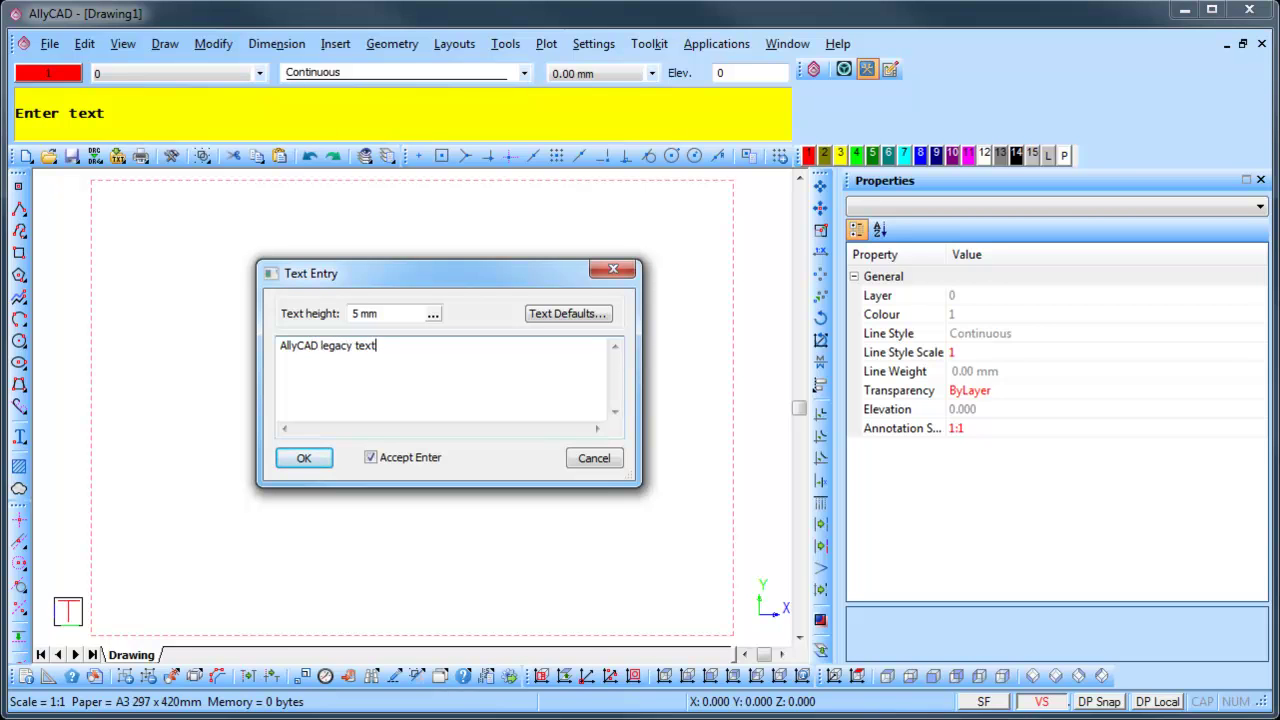
{"action": "left_click", "coordinate": [308, 460]}
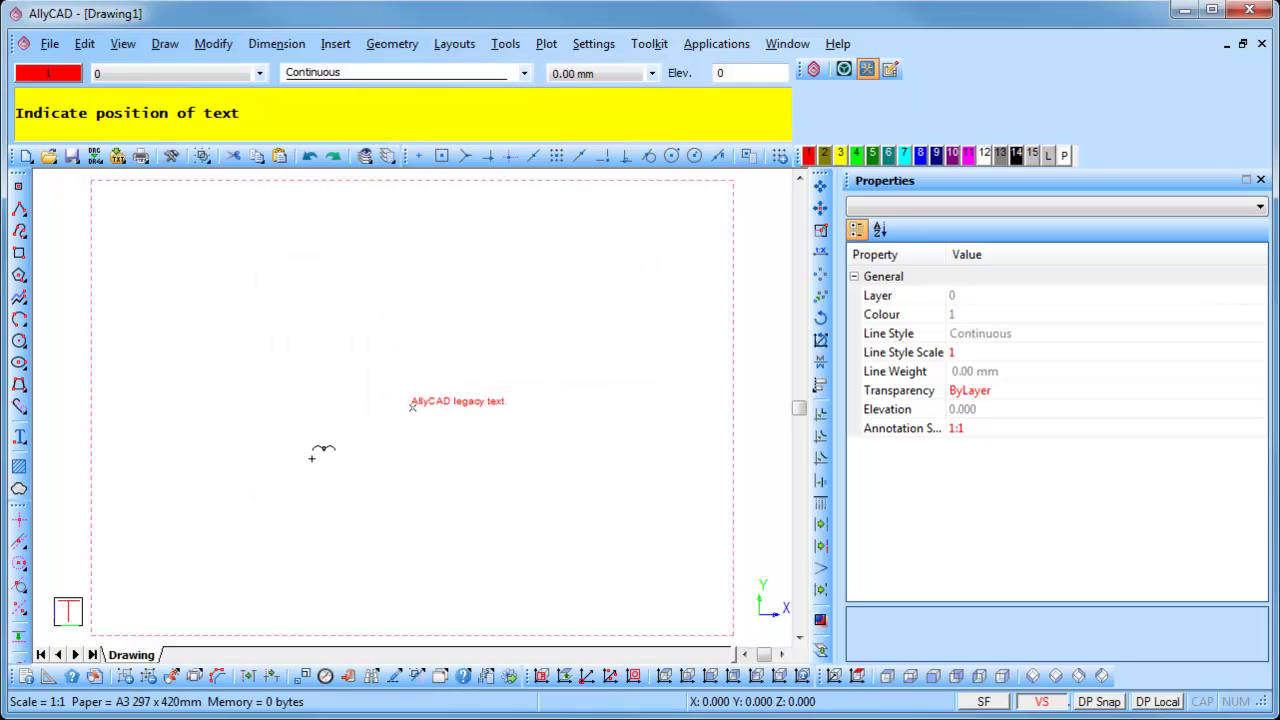
{"action": "right_click", "coordinate": [312, 458]}
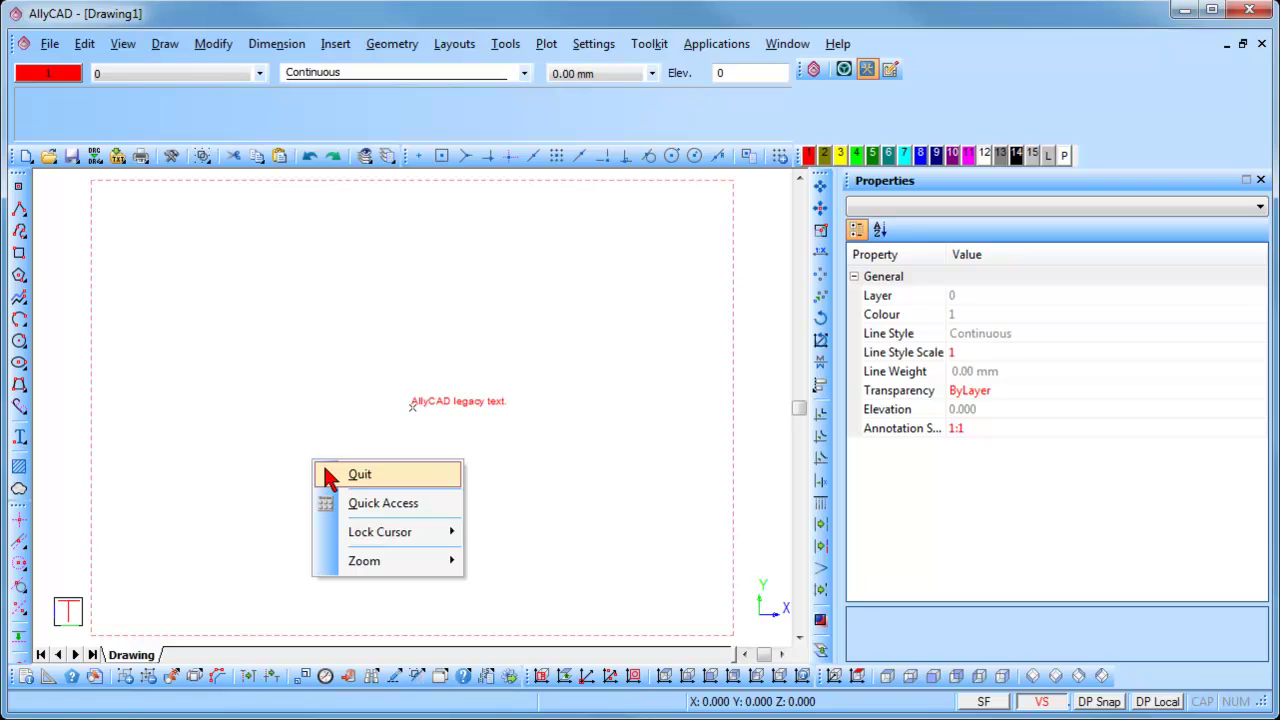
Step: End the text command, reopen 'AllyCAD legacy text.' for editing, keep it unchanged, then delete it
{"action": "left_click", "coordinate": [327, 472]}
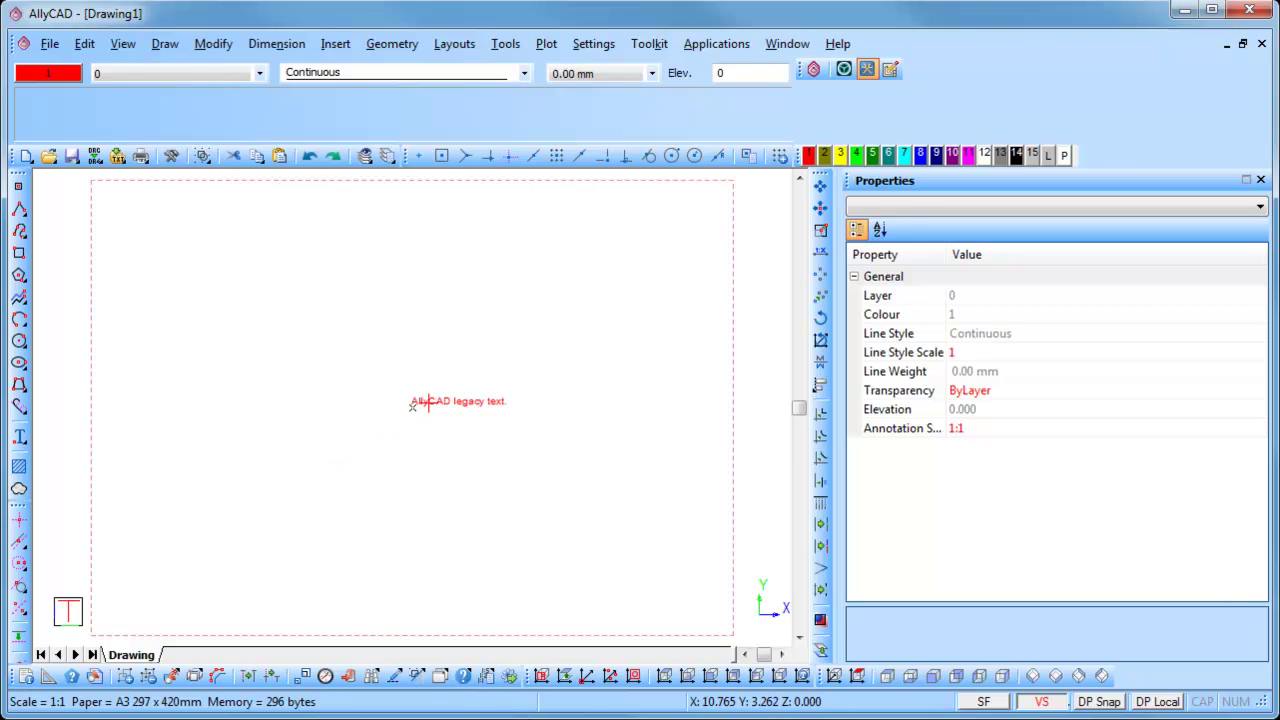
{"action": "double_click", "coordinate": [425, 402]}
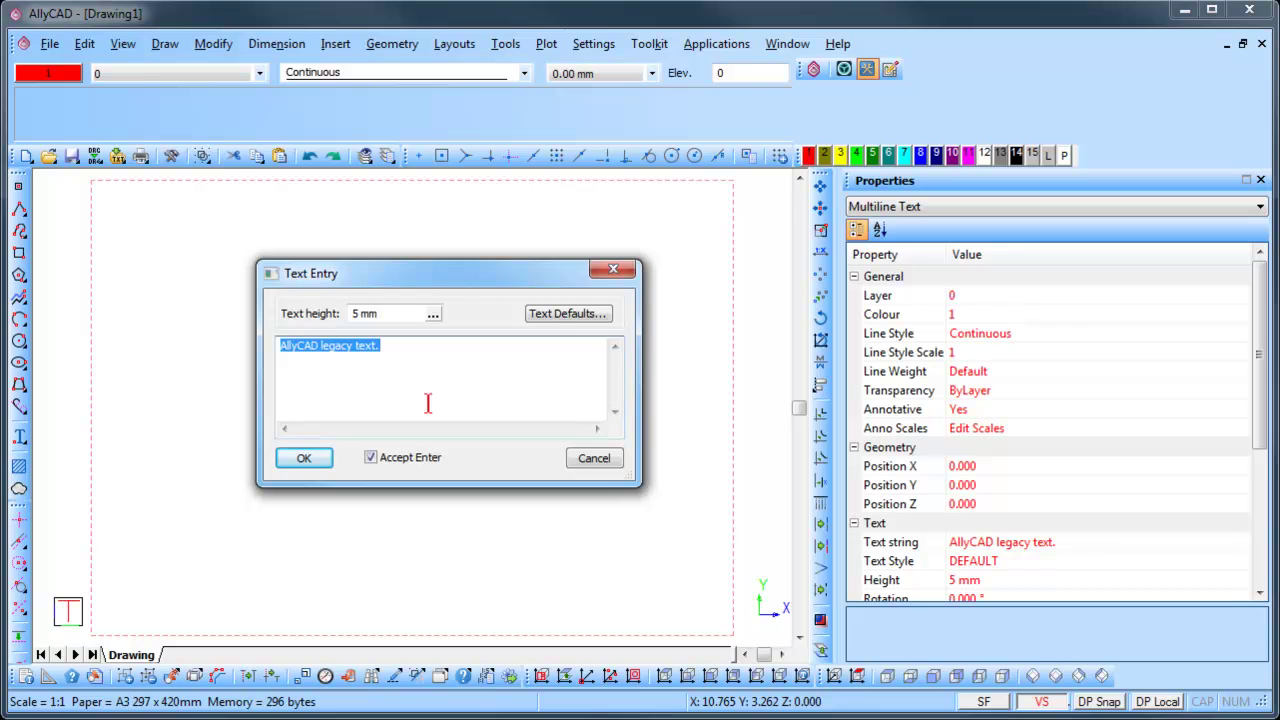
{"action": "left_click", "coordinate": [318, 458]}
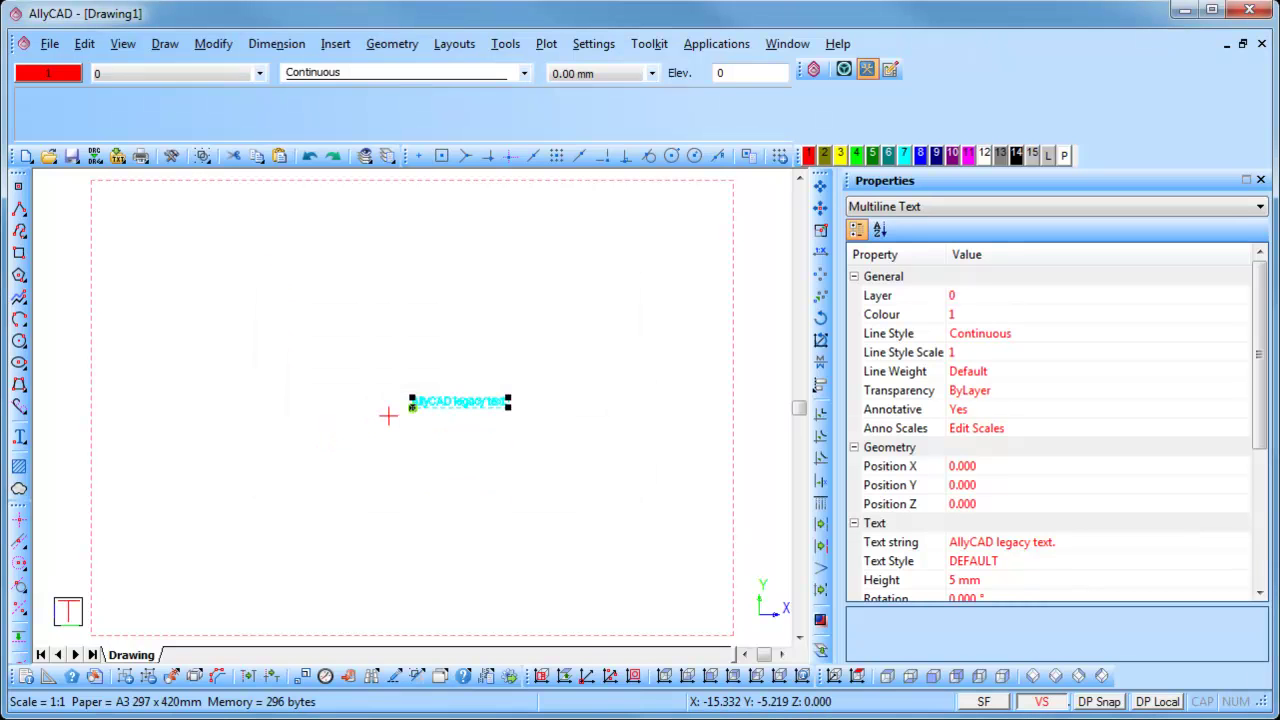
{"action": "key", "text": "Delete"}
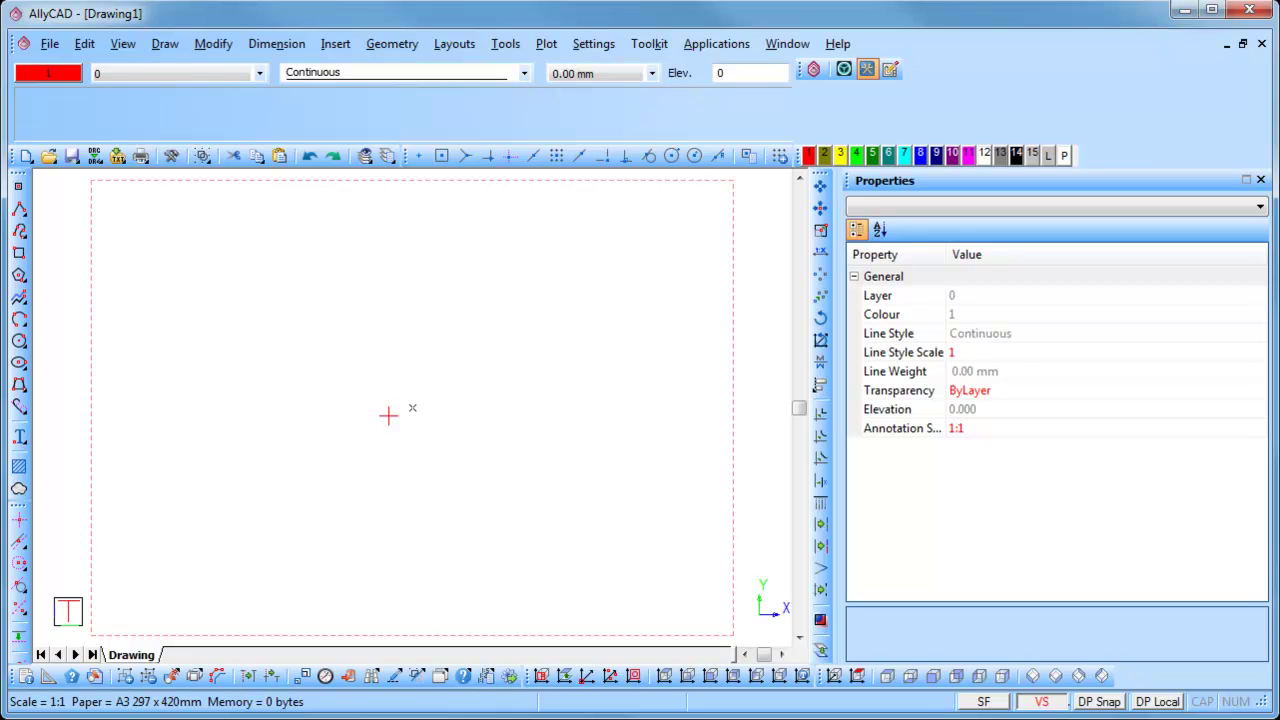